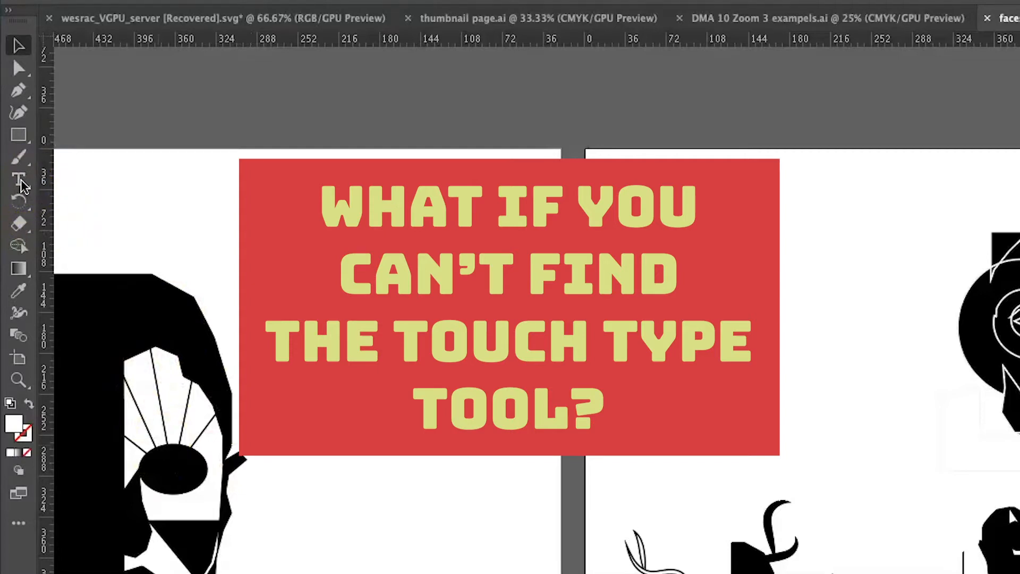
Step: Switch the toolbar to the Advanced set and activate the Touch Type tool from the type tools
left_click(19, 181)
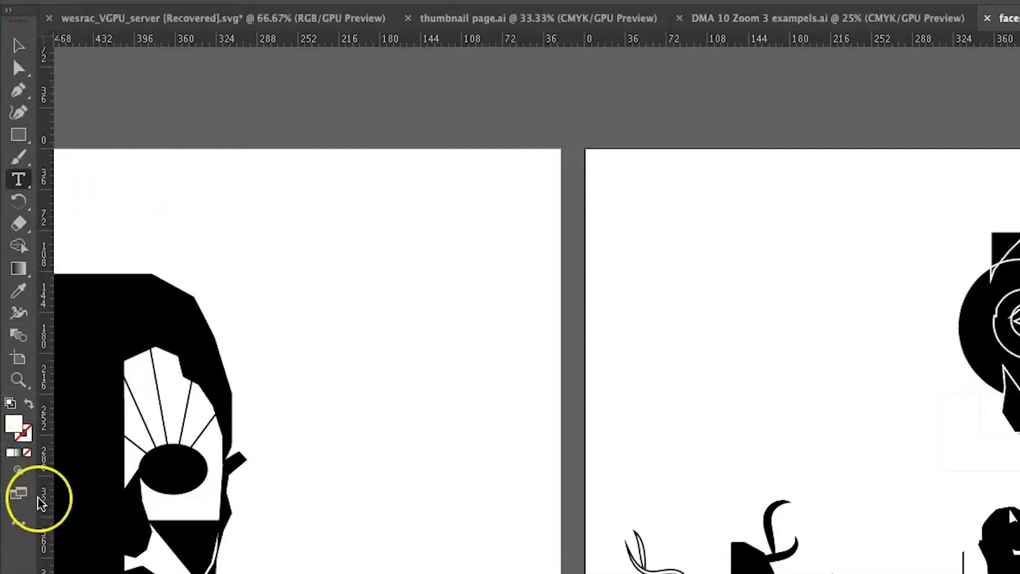
left_click(19, 525)
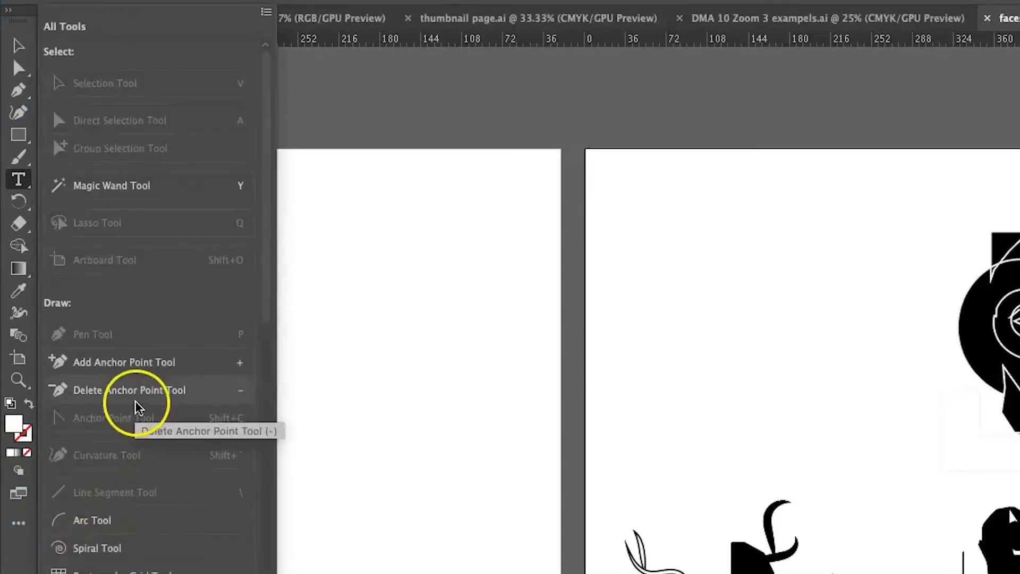
left_click(266, 13)
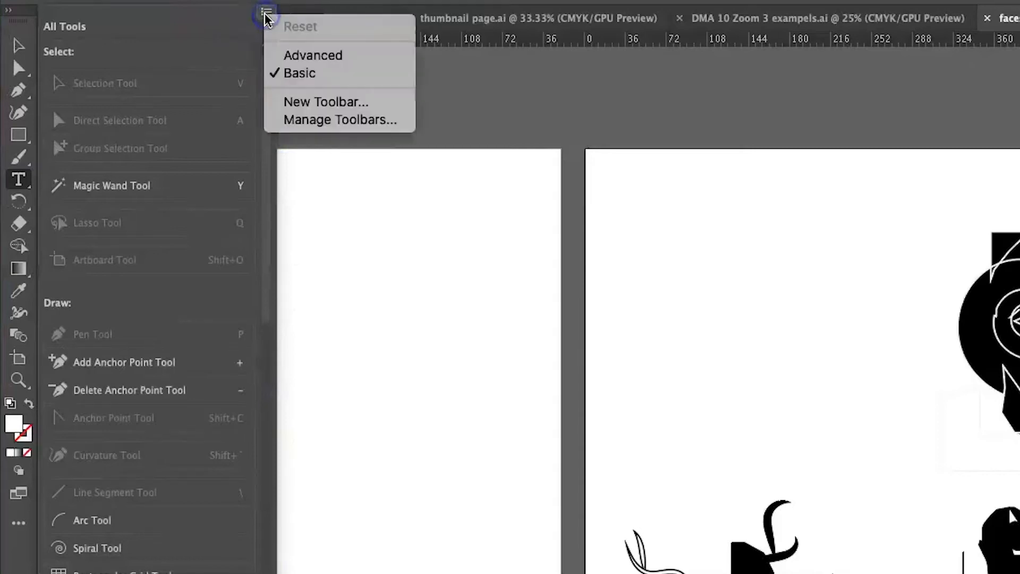
left_click(285, 53)
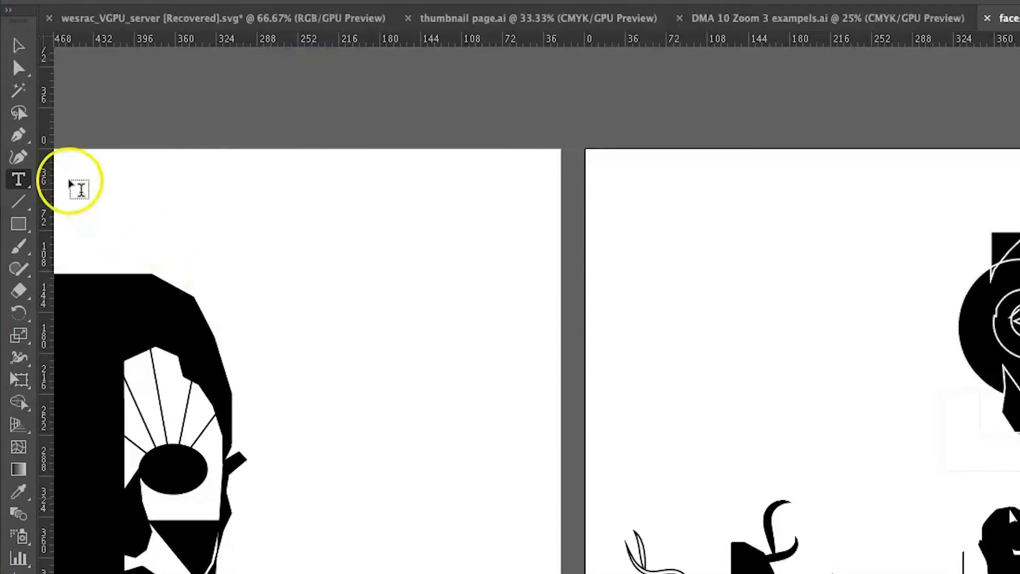
left_click(25, 179)
left_click_drag(28, 183, 170, 322)
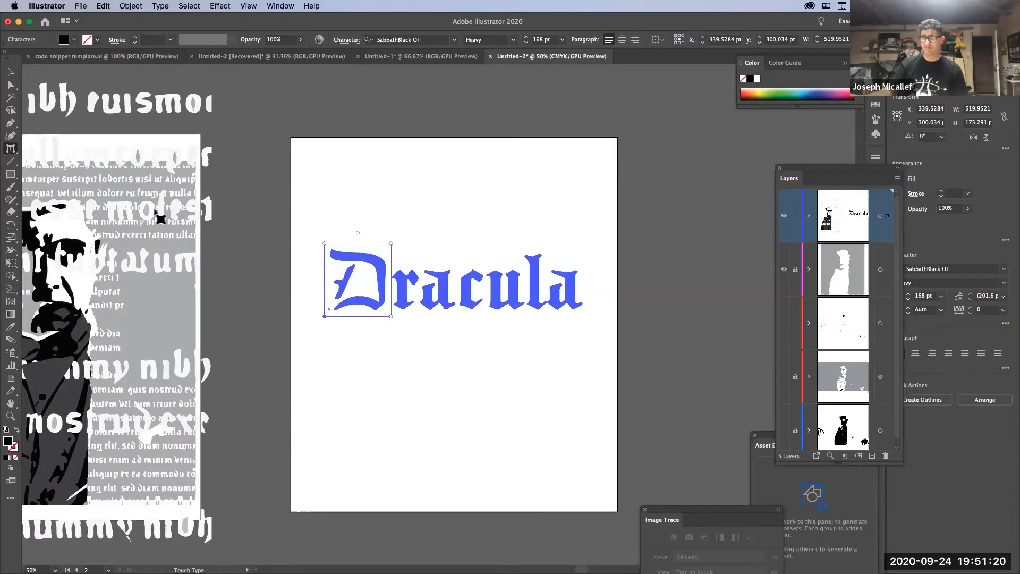
Step: Select individual letters of the word "Dracula" in turn, ending on the initial D, and scale the D up
left_click(406, 302)
left_click(439, 310)
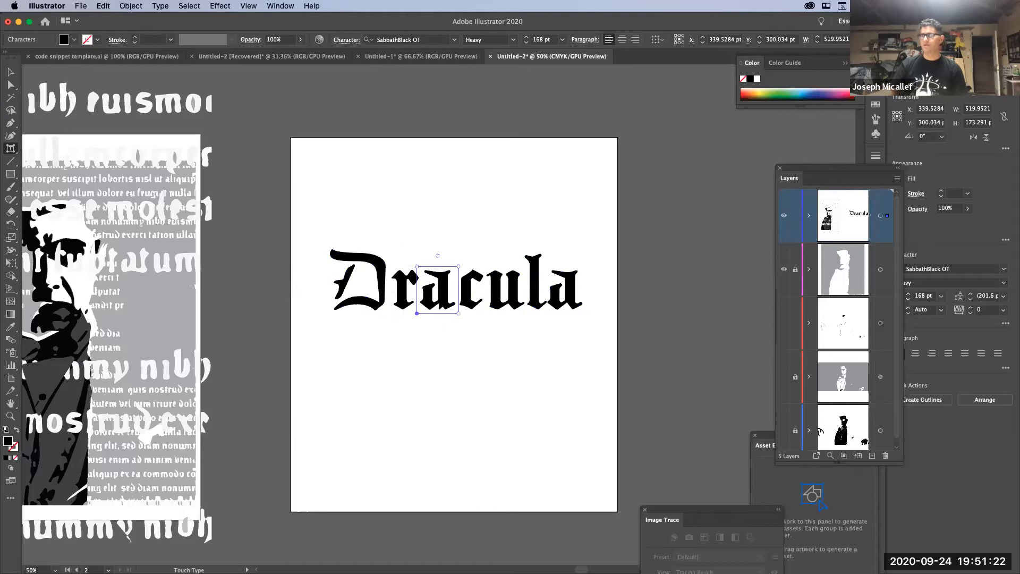
left_click(490, 305)
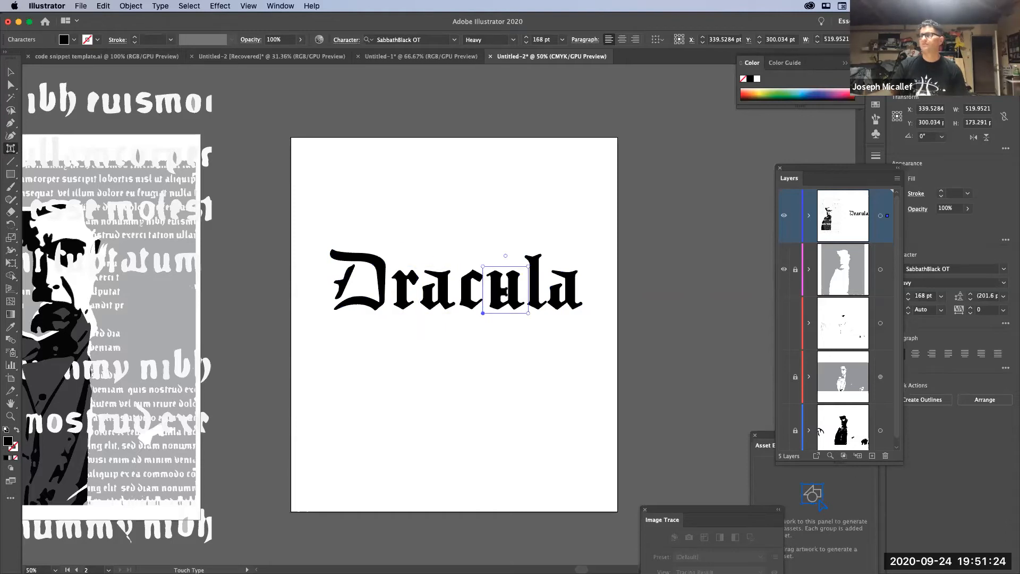
left_click(549, 301)
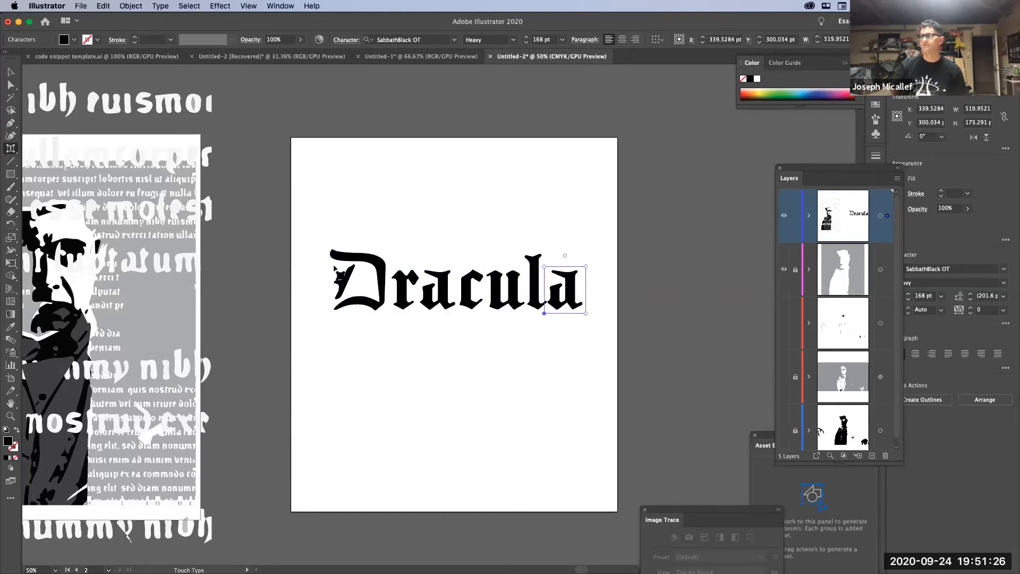
left_click(361, 267)
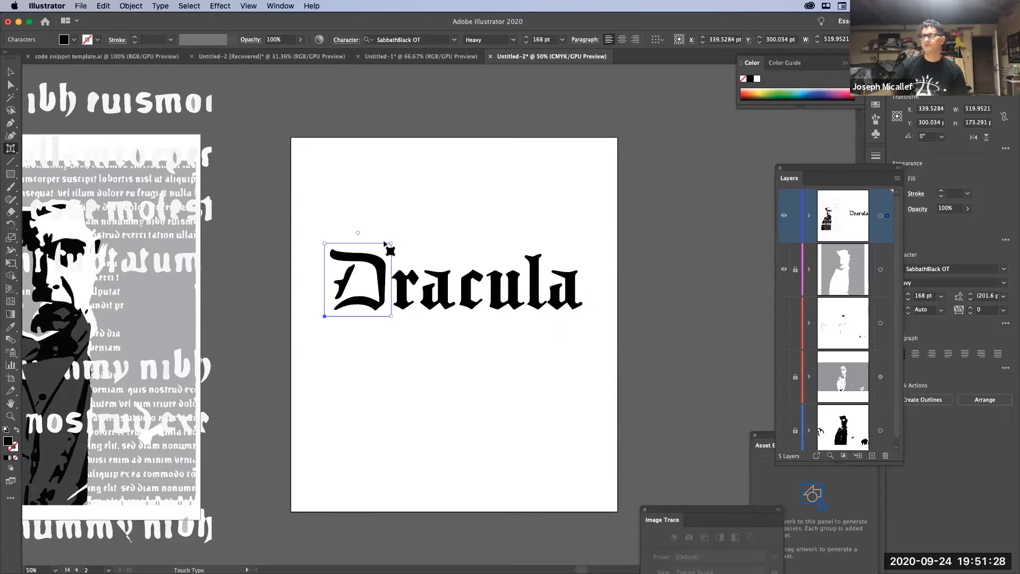
left_click_drag(391, 242, 419, 214)
Step: Scale the letter r in "Dracula" up slightly and place it beside the D with its foot dropping below the baseline
left_click(439, 295)
mouse_move(431, 307)
left_mouse_down()
mouse_move(406, 319)
mouse_move(460, 345)
mouse_move(440, 324)
left_mouse_up()
key("super+z")
left_click_drag(439, 278, 475, 239)
left_click_drag(432, 306, 414, 336)
left_click(506, 222)
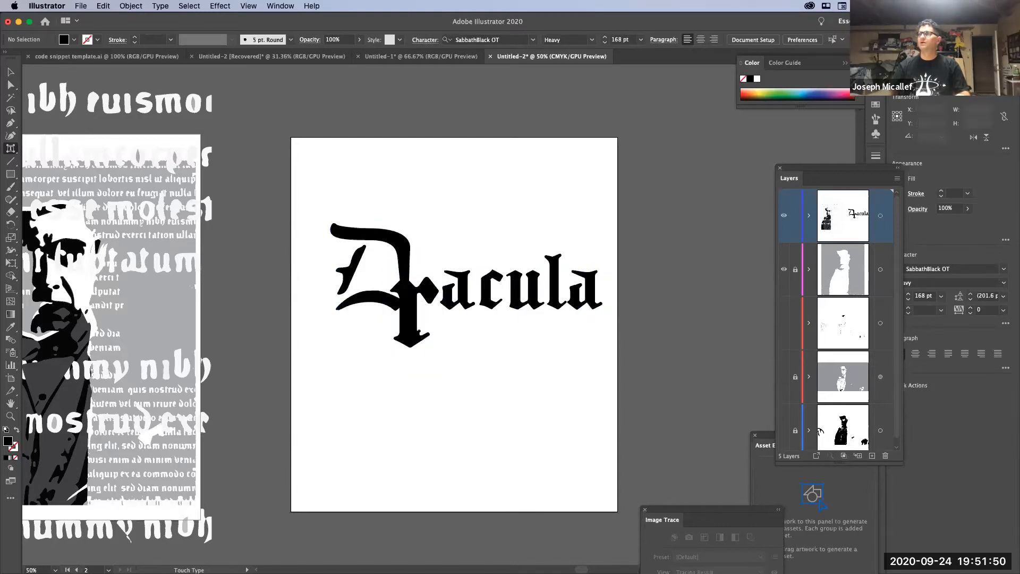
left_click_drag(417, 333, 452, 330)
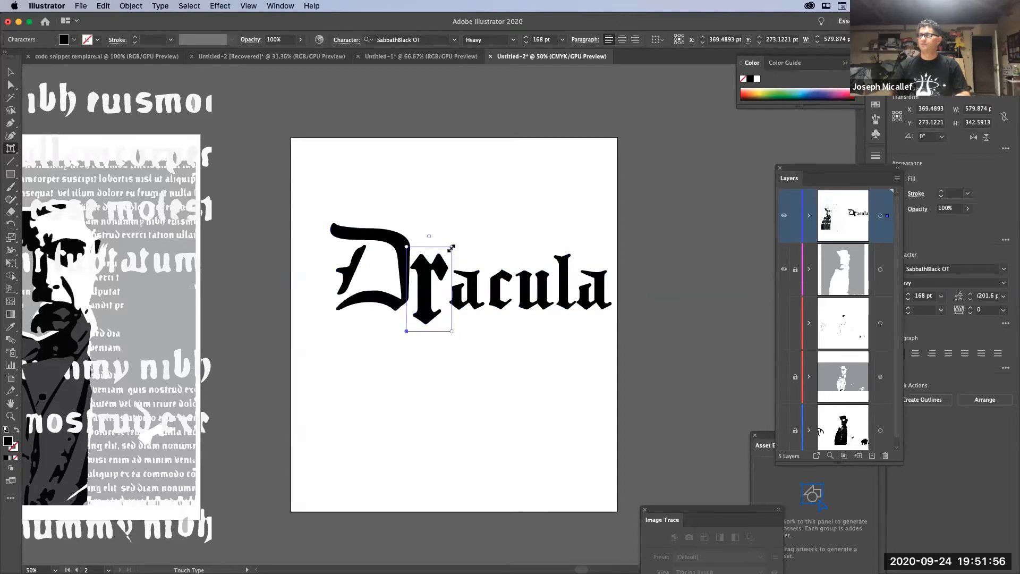
left_click_drag(450, 244, 441, 266)
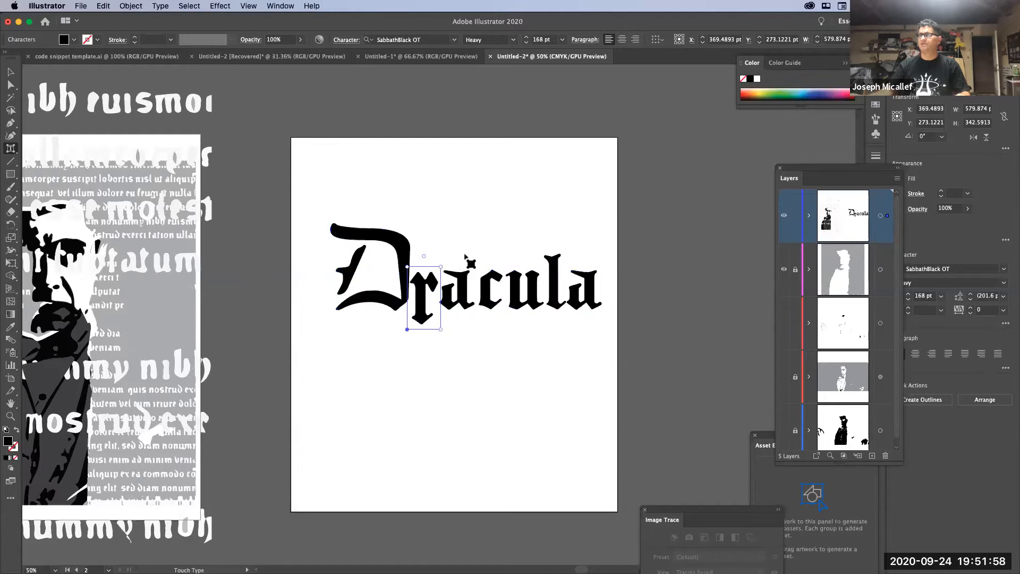
Step: Stretch the letter l in "Dracula" taller and lower it so its foot hangs below the baseline
left_click(560, 302)
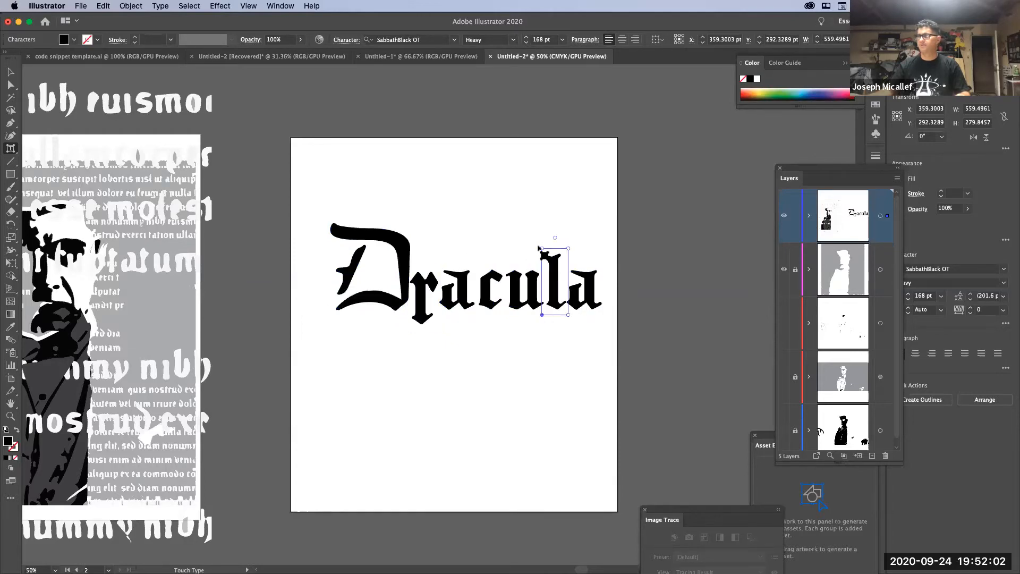
left_click_drag(540, 247, 526, 215)
left_click_drag(551, 275, 549, 290)
left_click(503, 216)
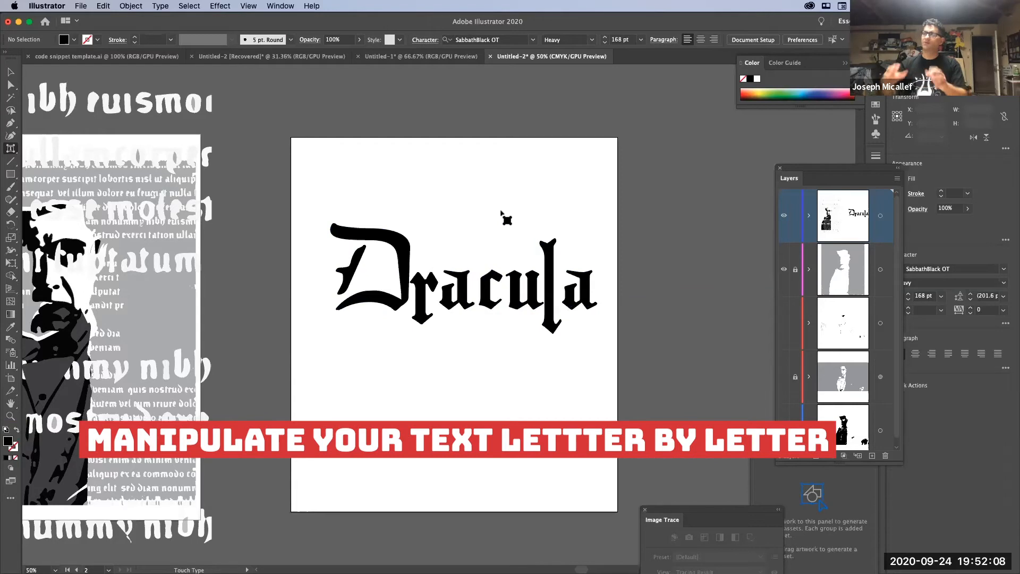
Step: Select the whole word "Dracula" as editable text with the Type tool and reduce its font size to 138 pt
left_click(493, 312)
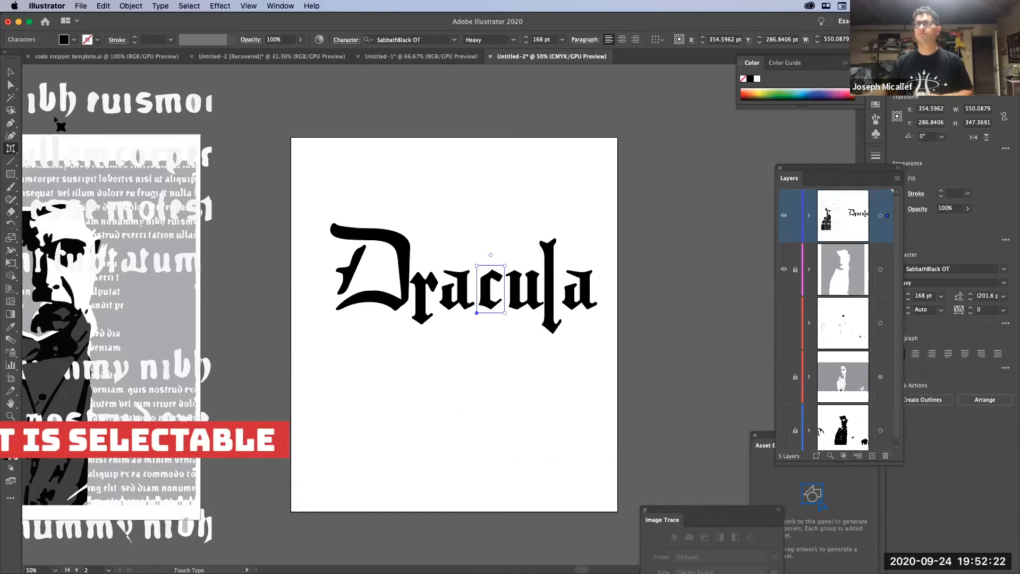
left_click(10, 150)
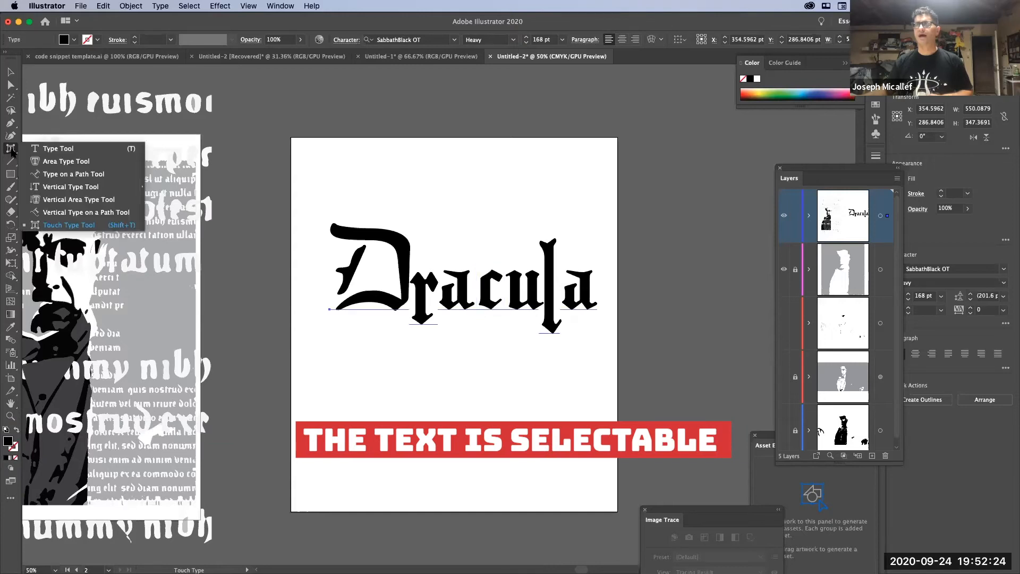
left_click(58, 150)
left_click_drag(335, 269, 625, 301)
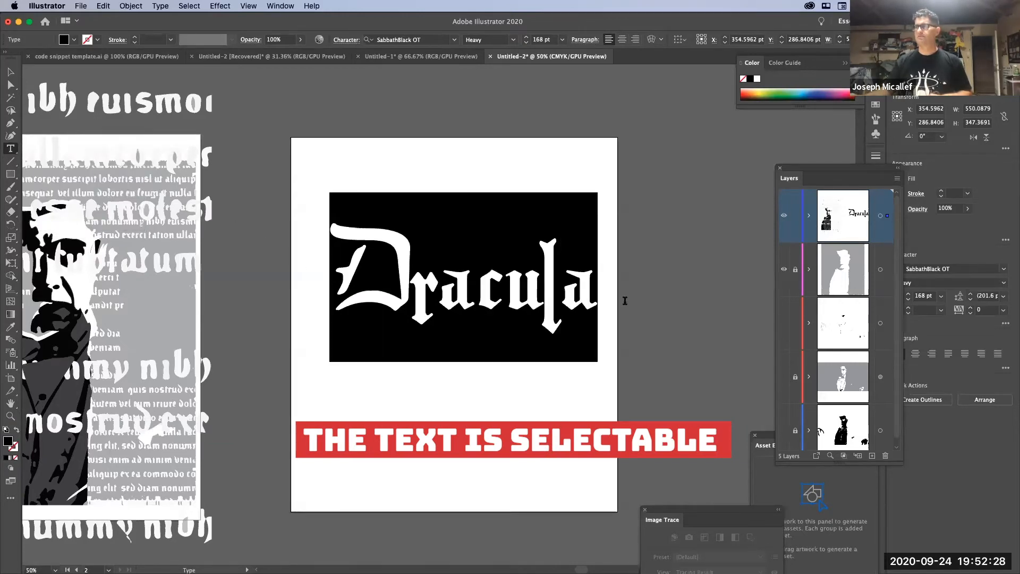
key("super+shift+comma")
key("super+shift+comma")
key("super+shift+comma")
key("super+shift+comma")
key("super+shift+comma")
key("super+shift+comma")
key("super+shift+comma")
key("super+shift+comma")
key("super+shift+comma")
key("super+shift+comma")
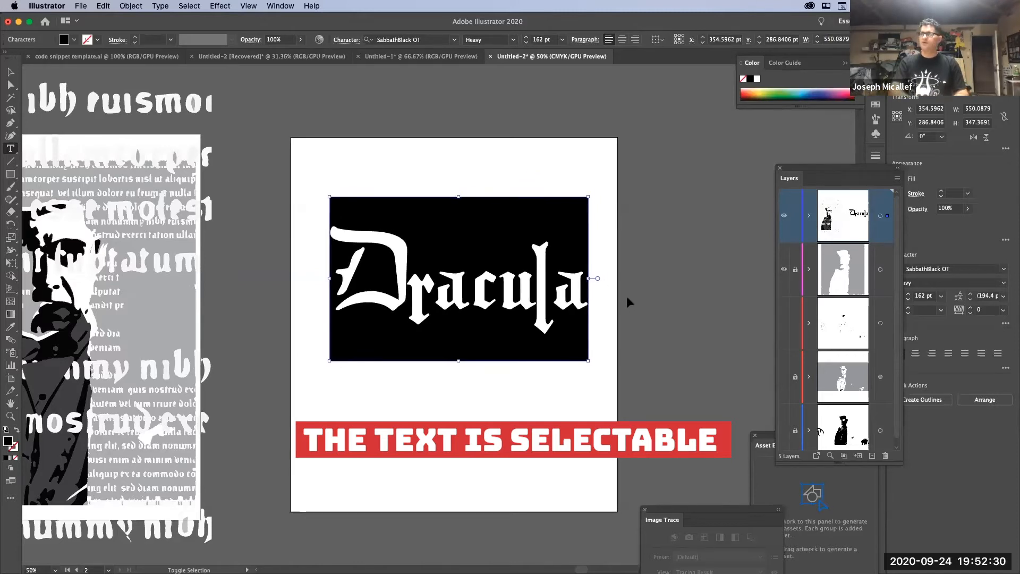
key("super+shift+comma")
key("super+shift+comma")
key("super+shift+comma")
key("super+shift+comma")
key("super+shift+comma")
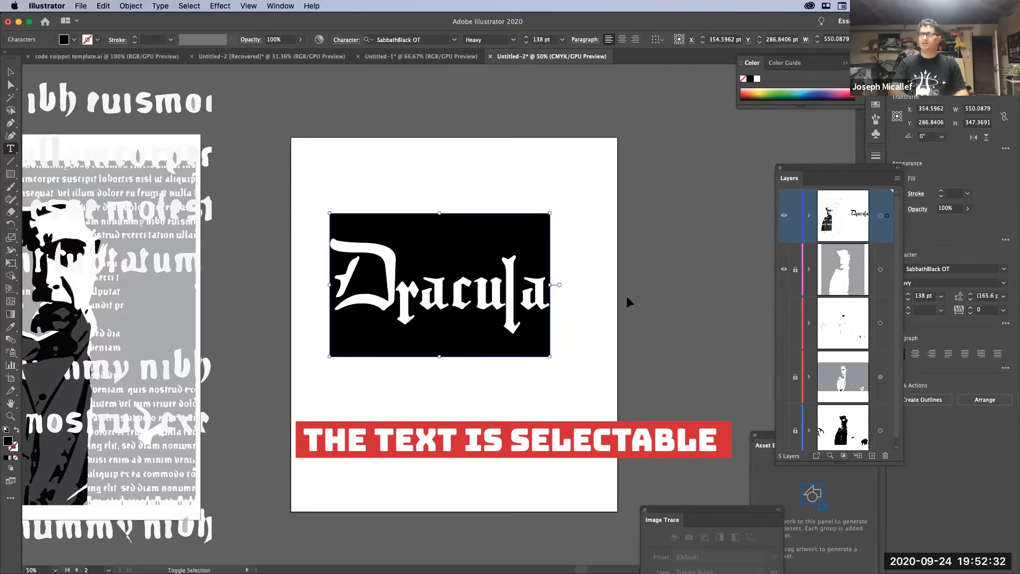
key("super+shift+a")
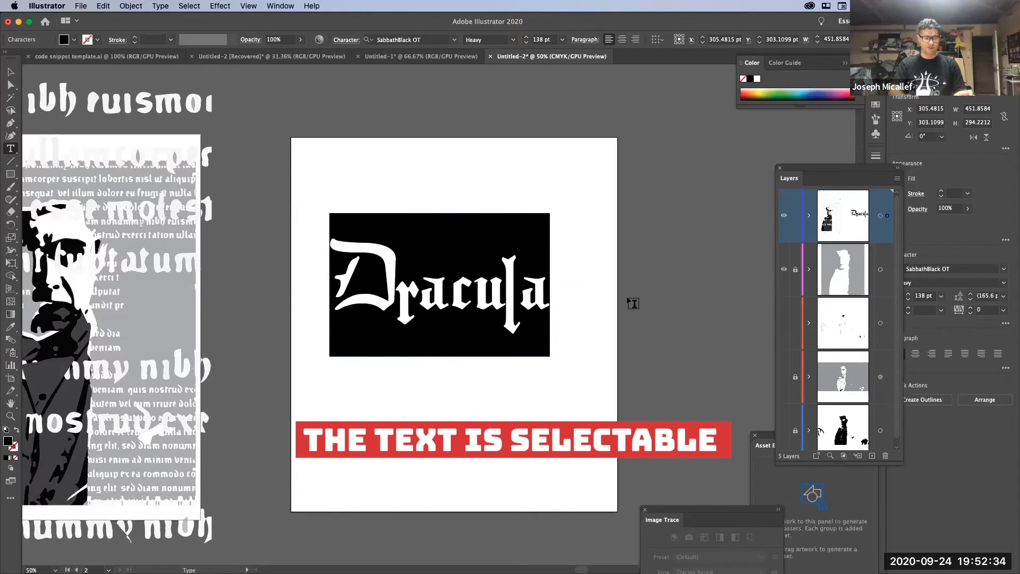
key("super+z")
key("super+shift+comma")
key("super+shift+comma")
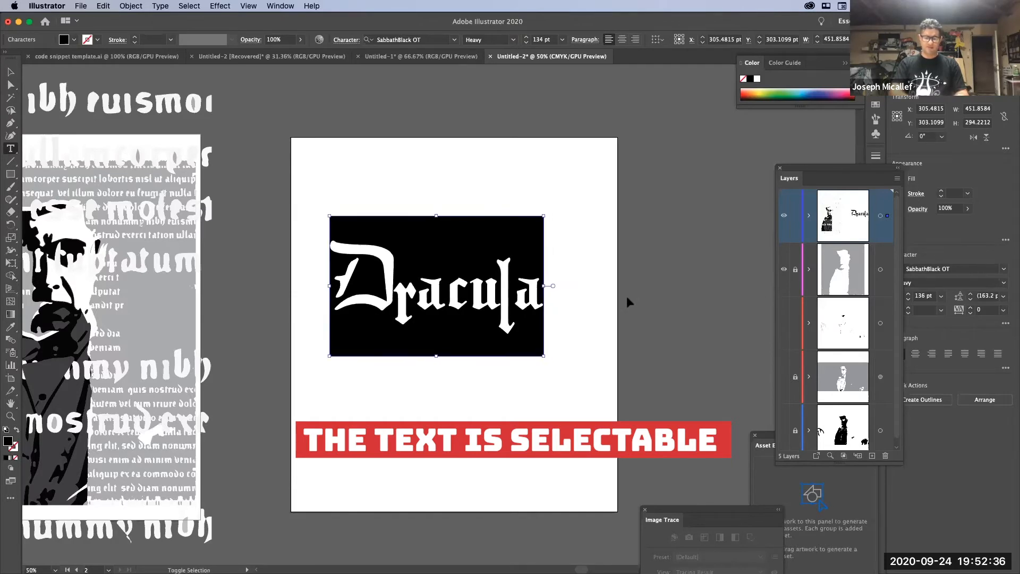
key("super+shift+comma")
key("super+shift+comma")
key("super+shift+comma")
key("super+shift+comma")
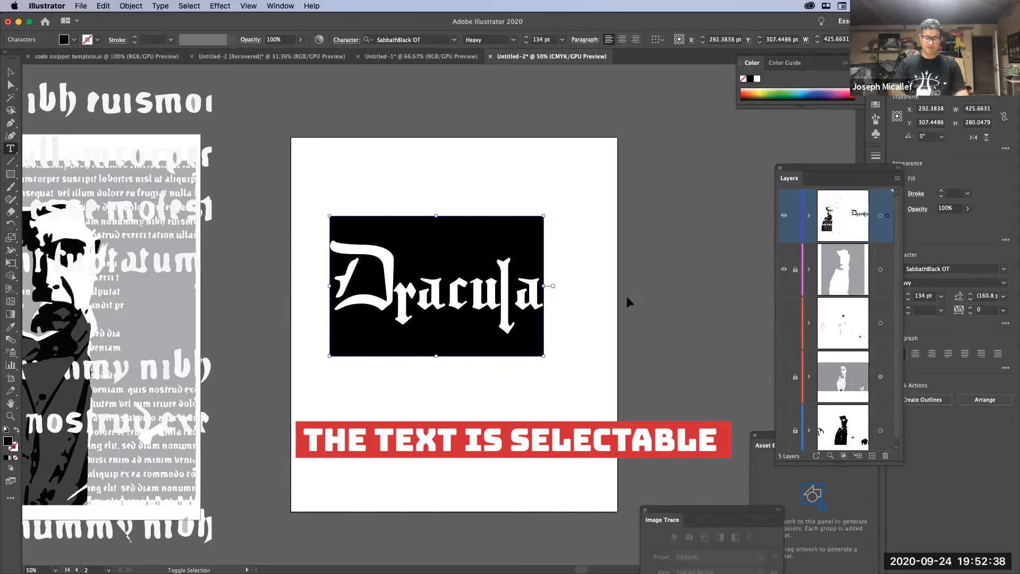
key("super+shift+period")
key("super+shift+period")
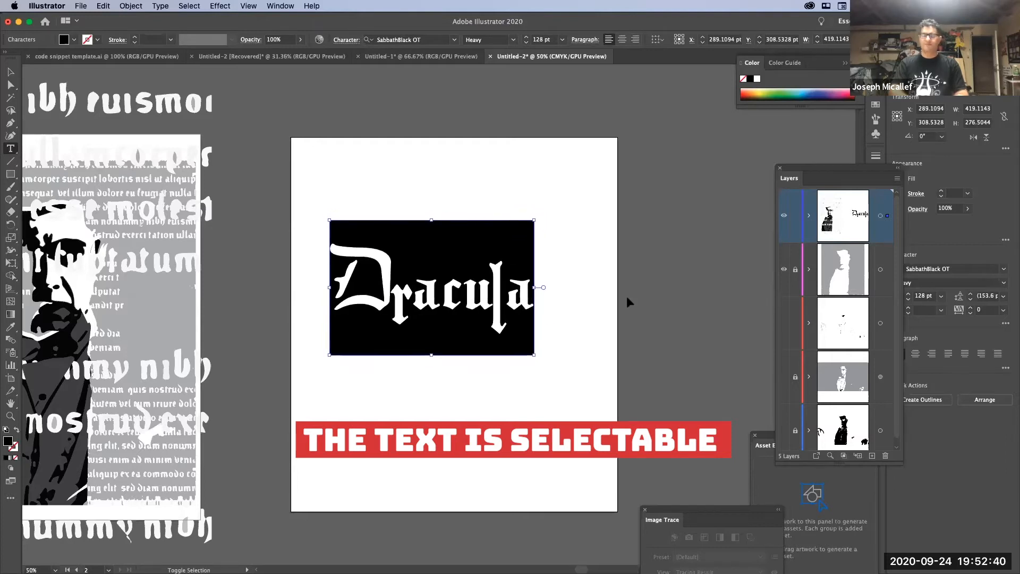
key("super+shift+period")
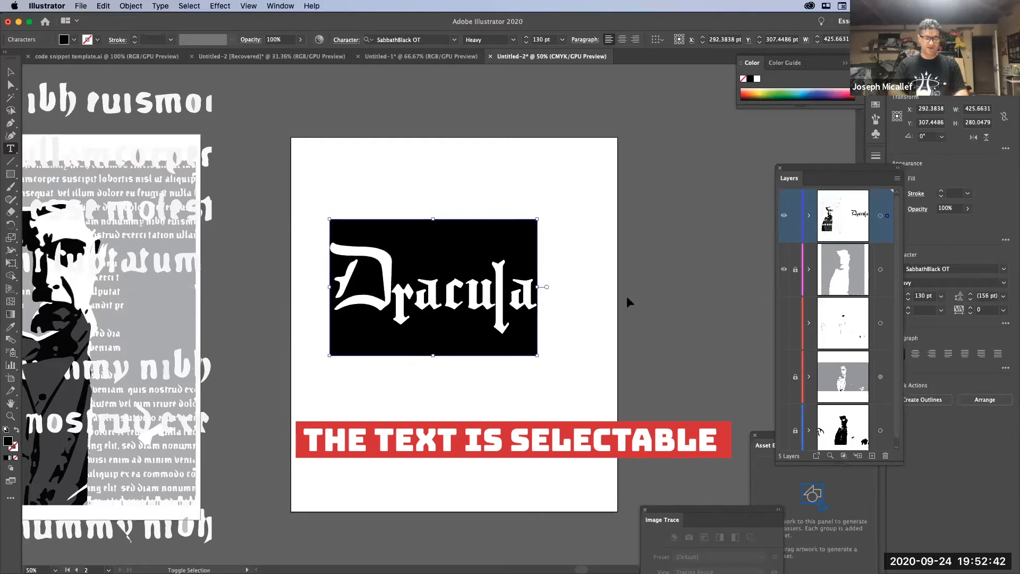
key("super+shift+comma")
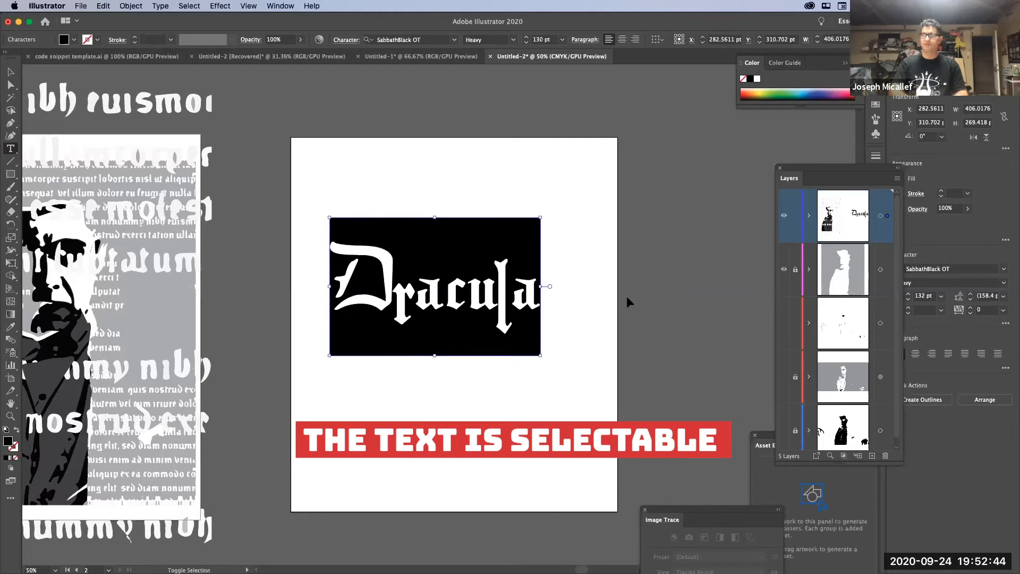
key("super+shift+period")
key("super+shift+period")
key("super+shift+period")
key("super+shift+period")
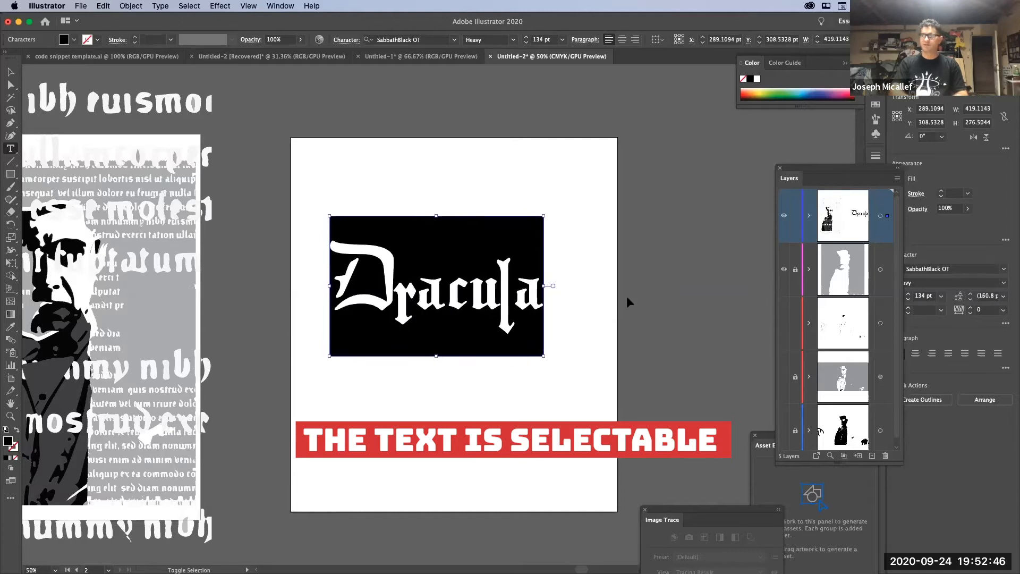
left_click(10, 72)
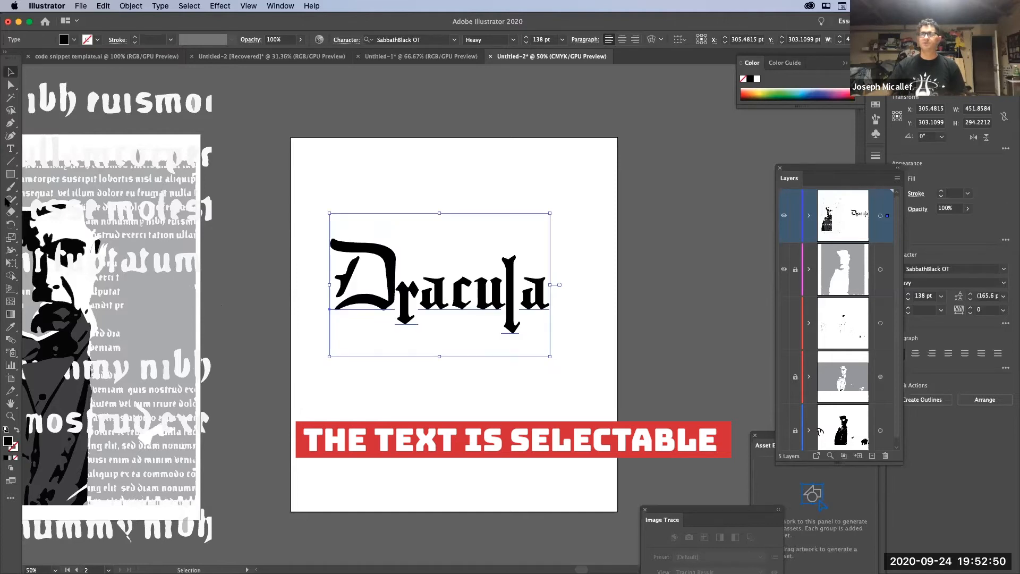
left_click(10, 149)
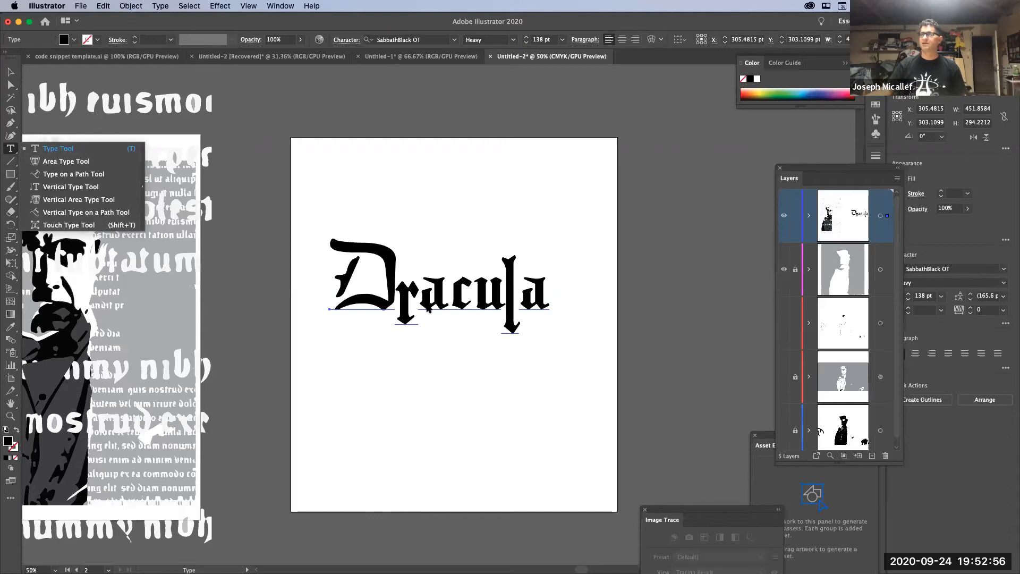
left_click(59, 148)
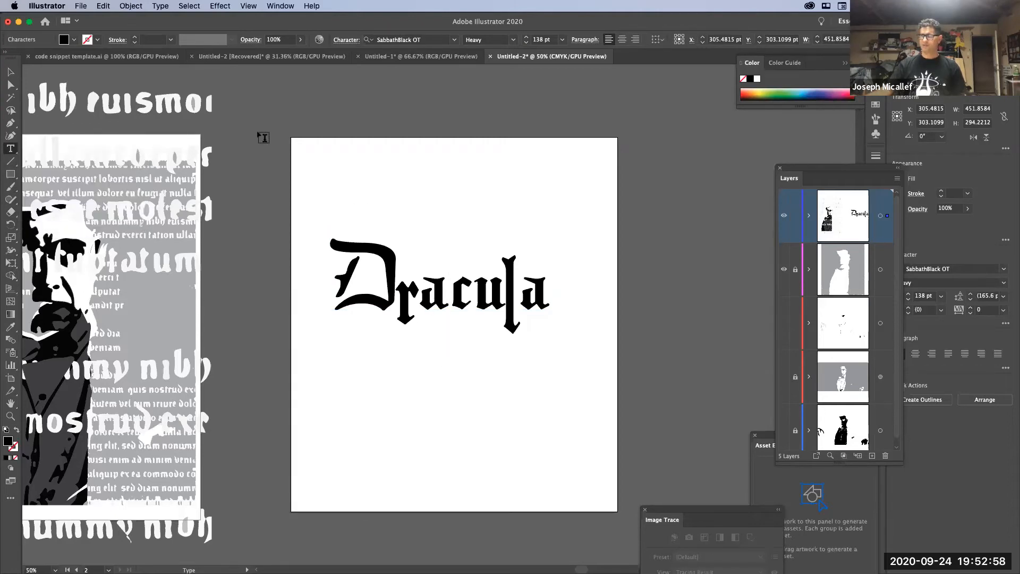
key("Escape")
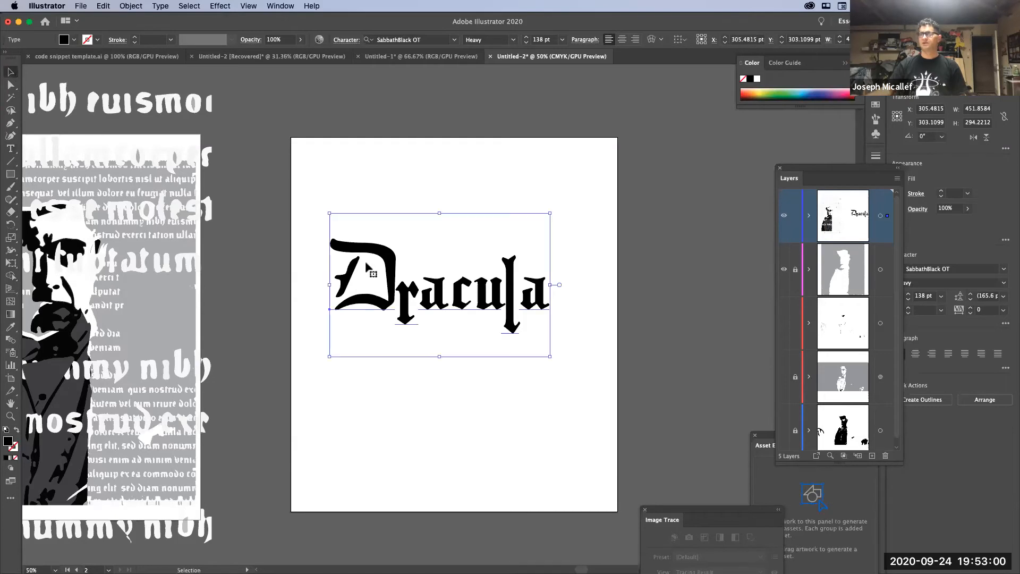
Step: Shift the "Dracula" text down toward the left edge of its artboard and rotate it 90° counterclockwise
left_click_drag(376, 256, 355, 271)
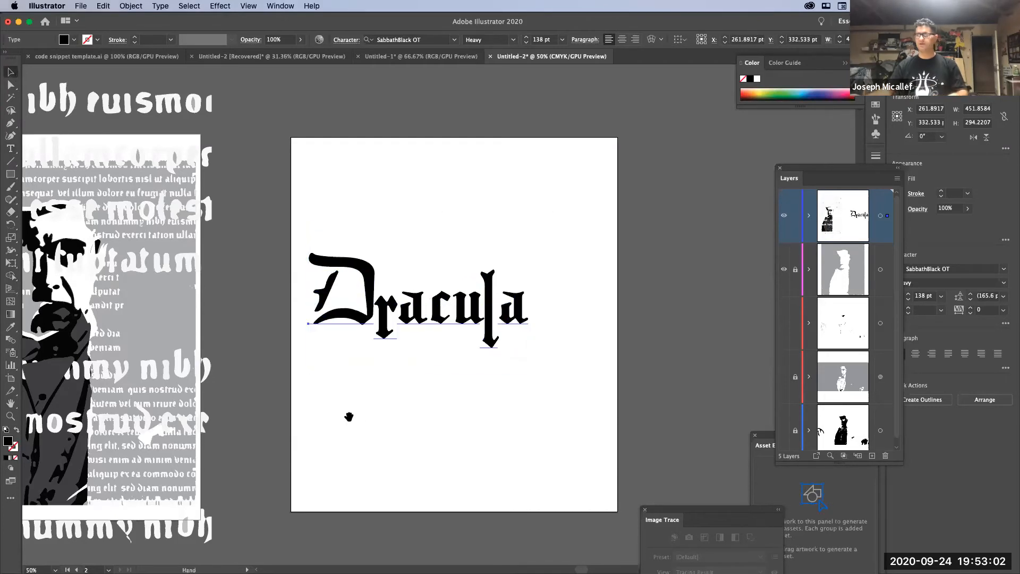
left_click(354, 418, "alt+super")
left_click_drag(427, 388, 481, 461)
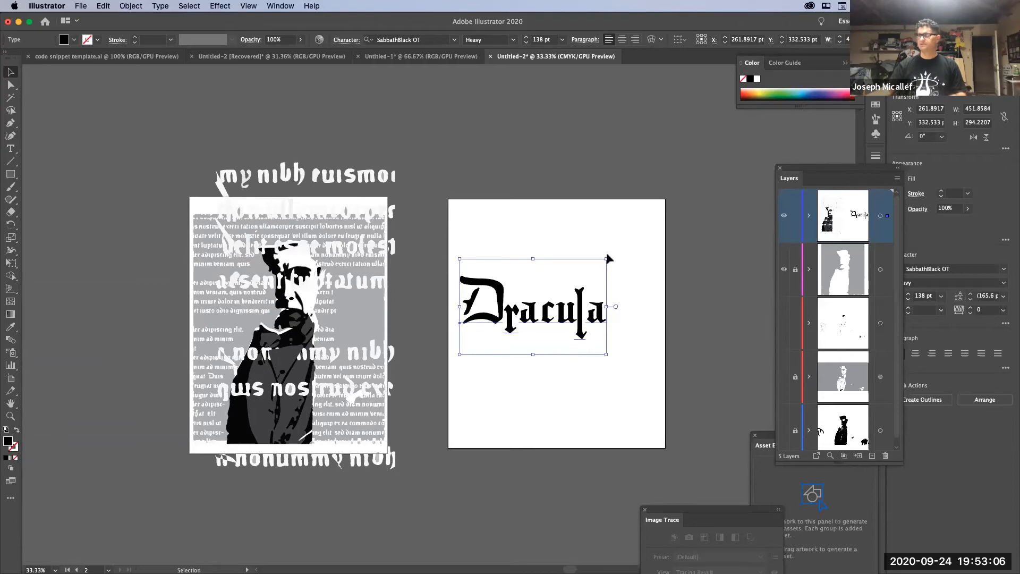
left_click_drag(606, 255, 451, 186)
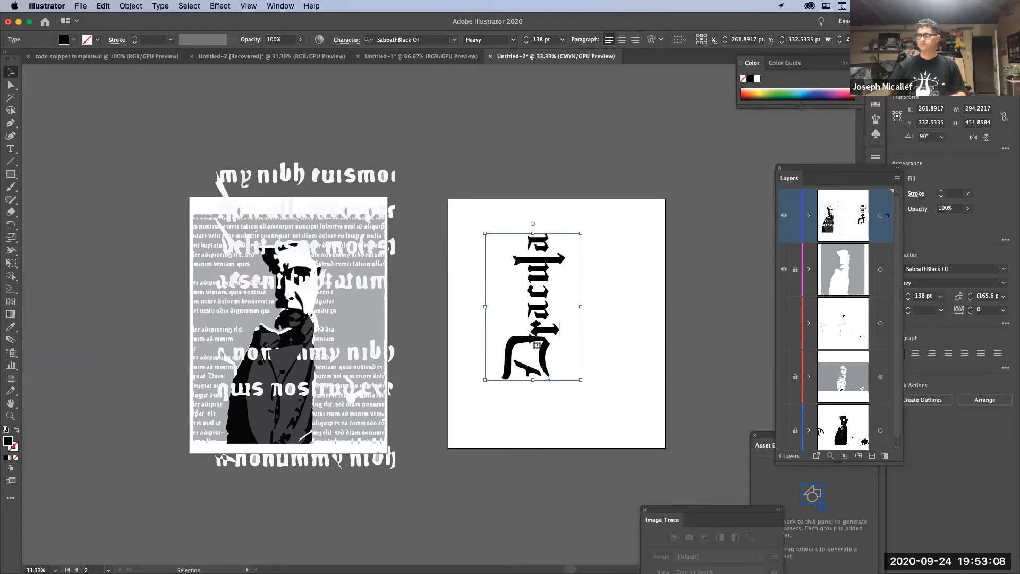
Step: Move the vertical "Dracula" title onto the poster's left side and scale it proportionally to about 280 pt, slightly taller than the page
left_click_drag(537, 308, 215, 377)
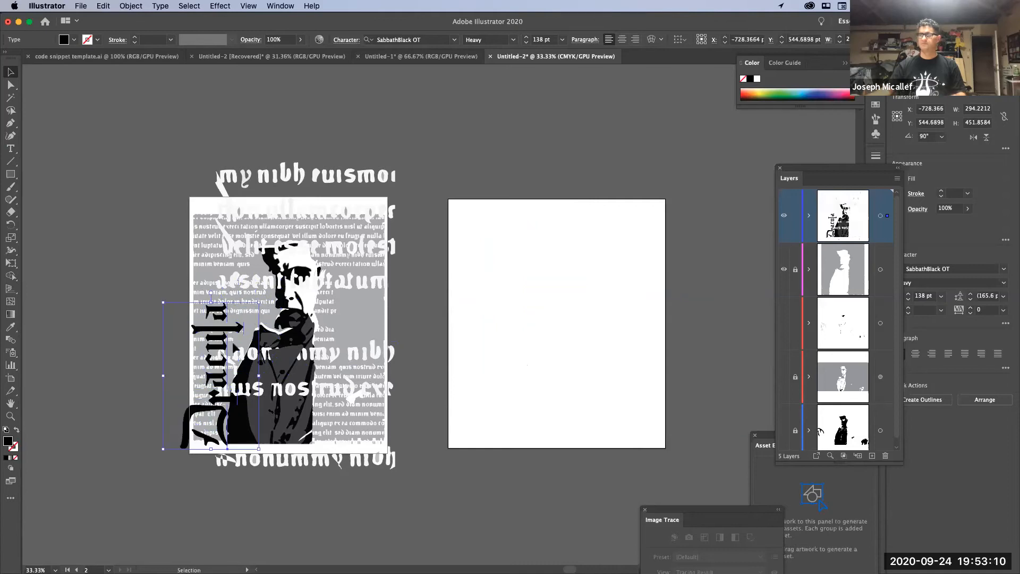
left_click_drag(259, 303, 357, 151)
left_click_drag(258, 403, 210, 418)
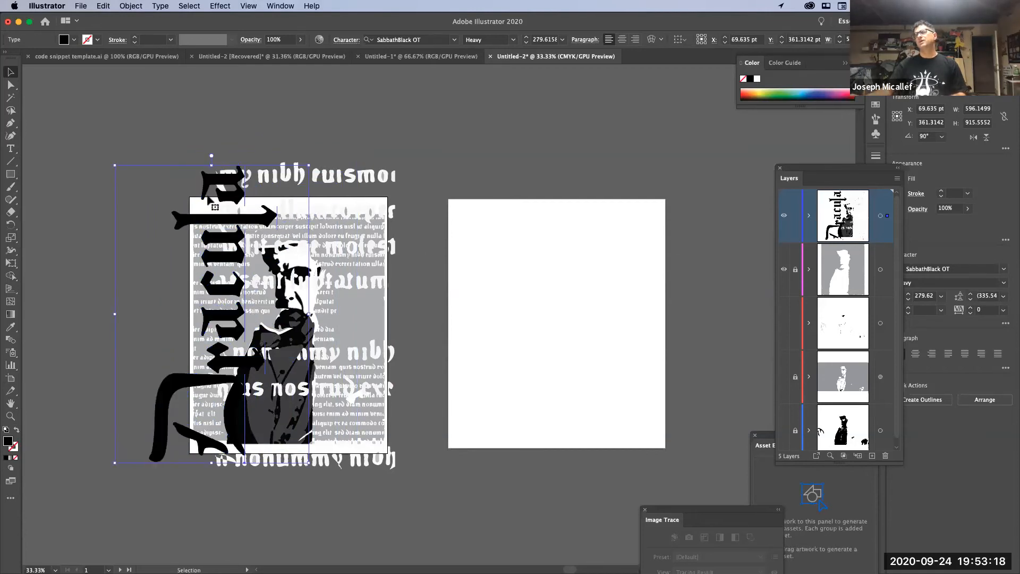
Step: Scale the vertical "Dracula" title proportionally down to about 246 pt and move it over the poster's right edge
left_click_drag(216, 228, 224, 226)
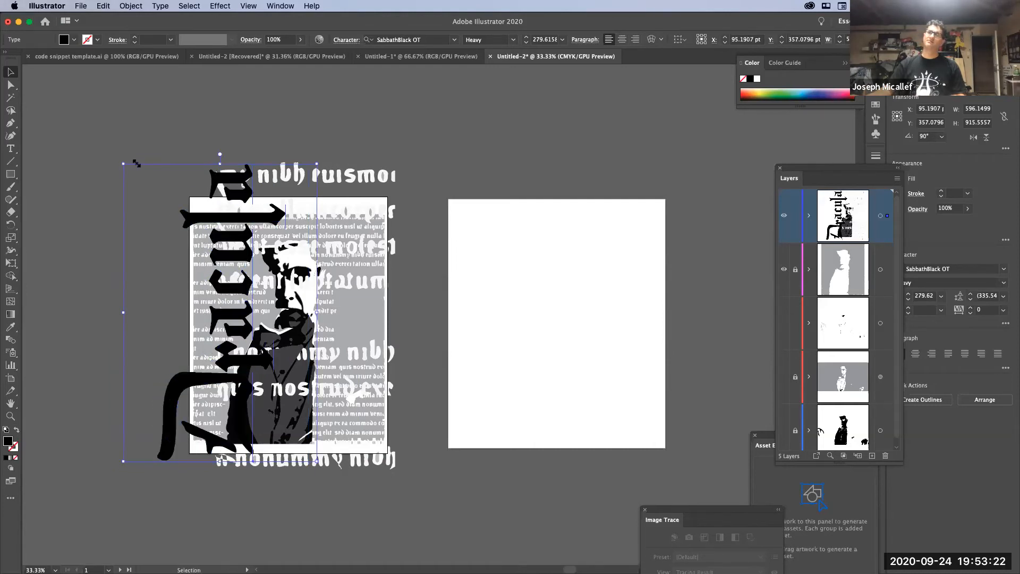
left_click_drag(122, 162, 149, 194)
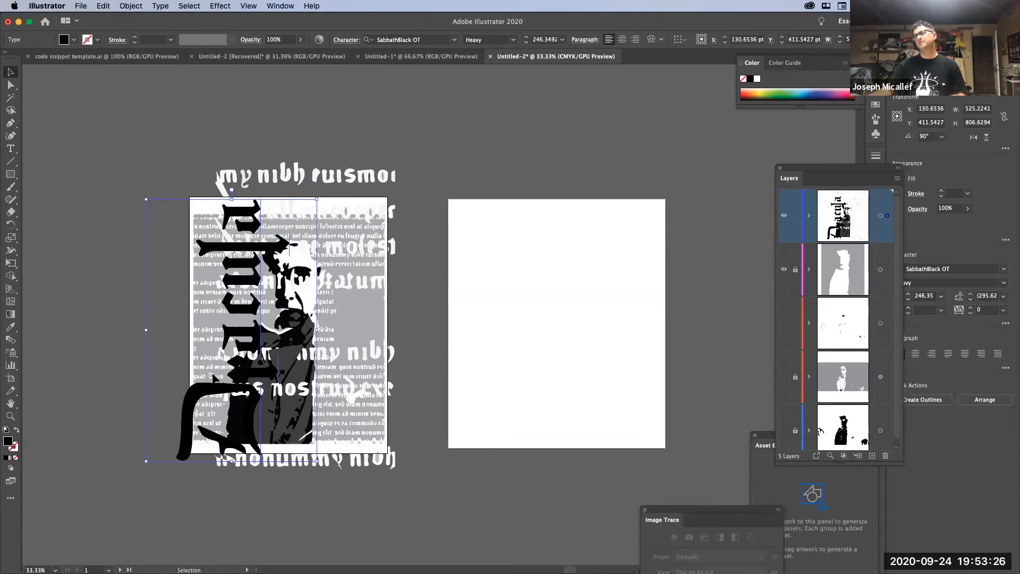
left_click_drag(218, 397, 363, 392)
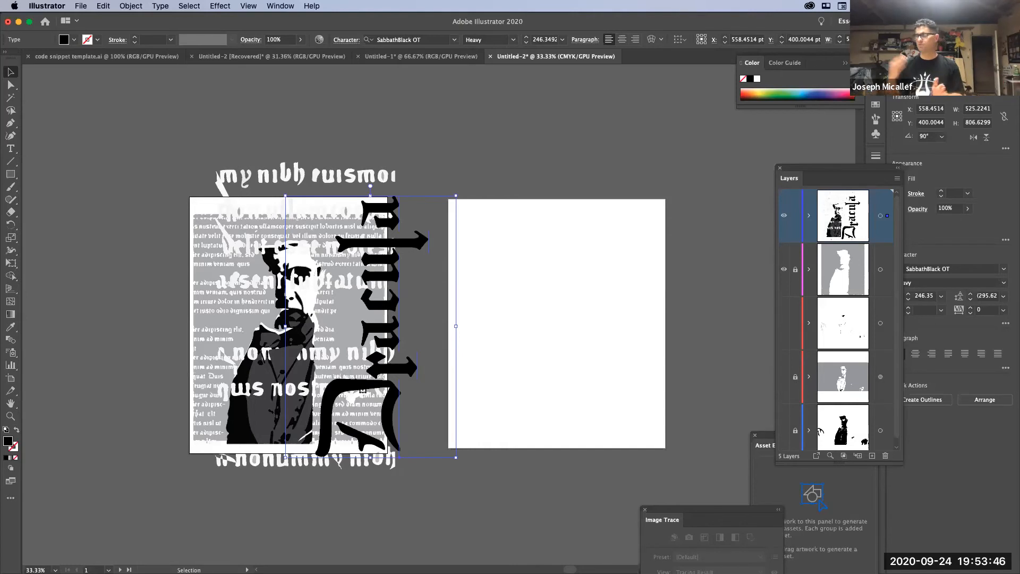
Step: Move the "Dracula" title onto the blank second artboard and scale it proportionally down to about 130 pt
left_click_drag(379, 394, 543, 416)
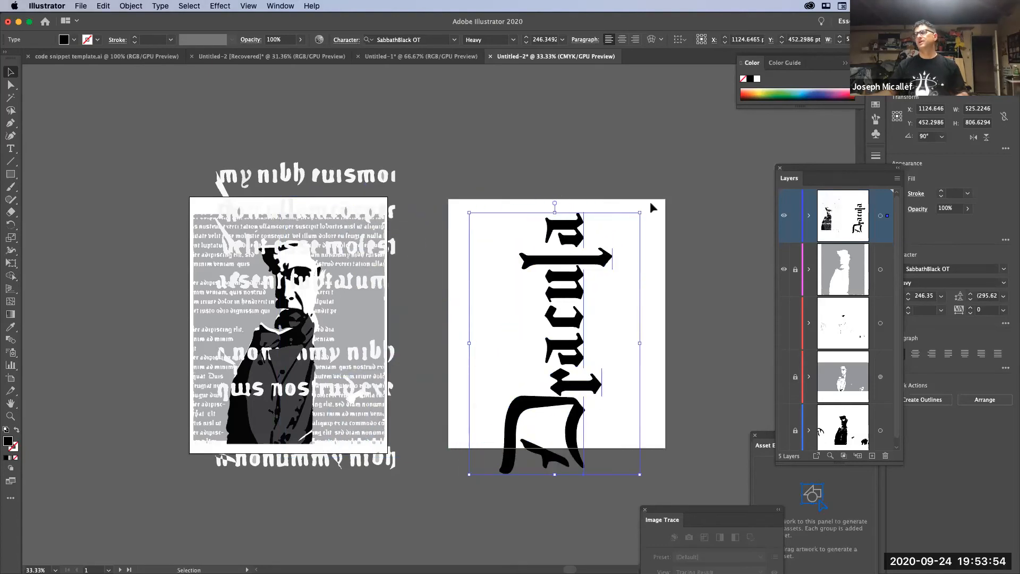
left_click_drag(643, 213, 640, 213)
left_click_drag(641, 213, 559, 337)
left_click_drag(555, 374, 576, 310)
left_click(610, 294)
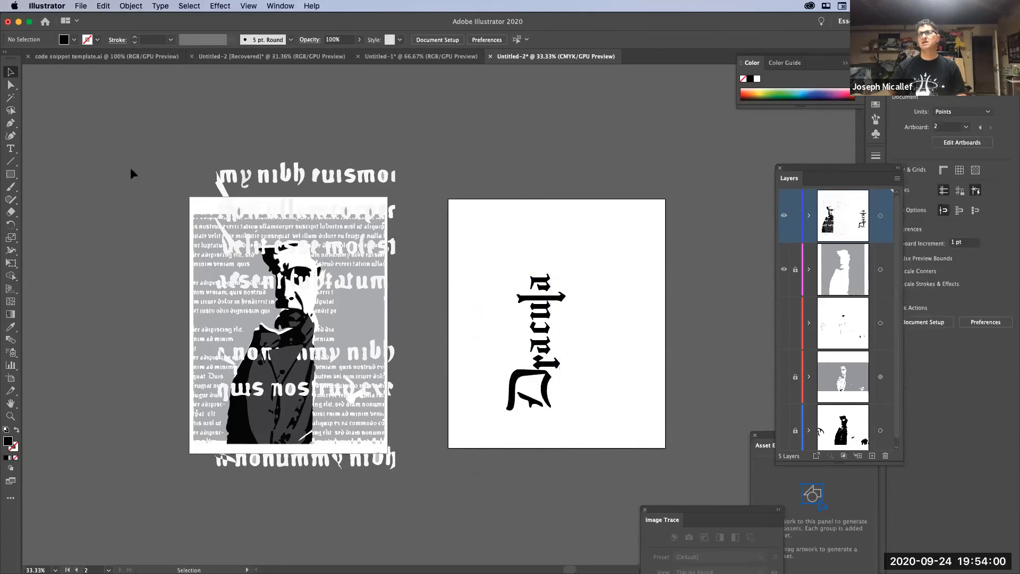
Step: With the Touch Type tool, stretch the l in "Dracula" into a long crossbar roughly centered across the vertical word
left_click(11, 85)
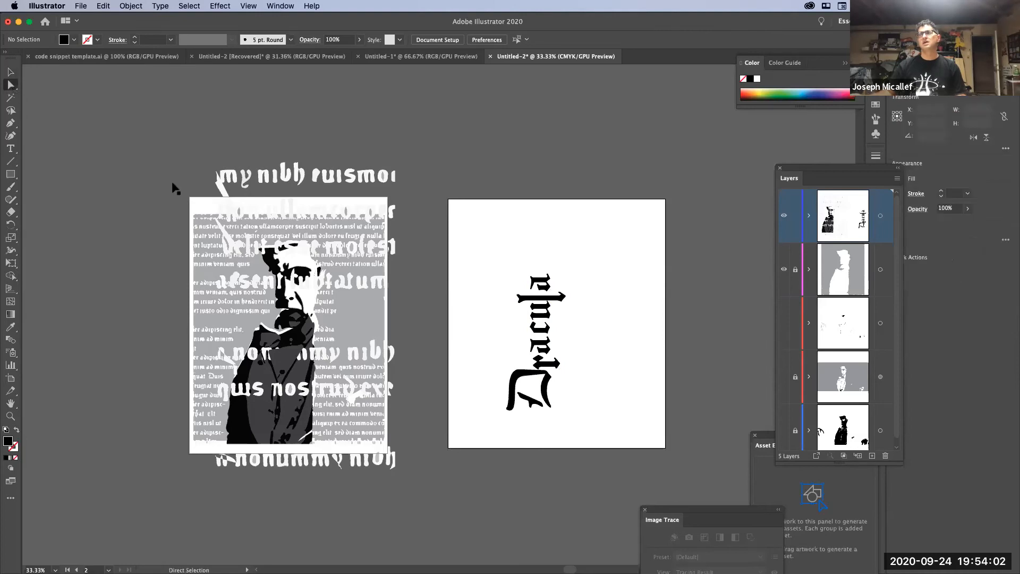
left_click(557, 301)
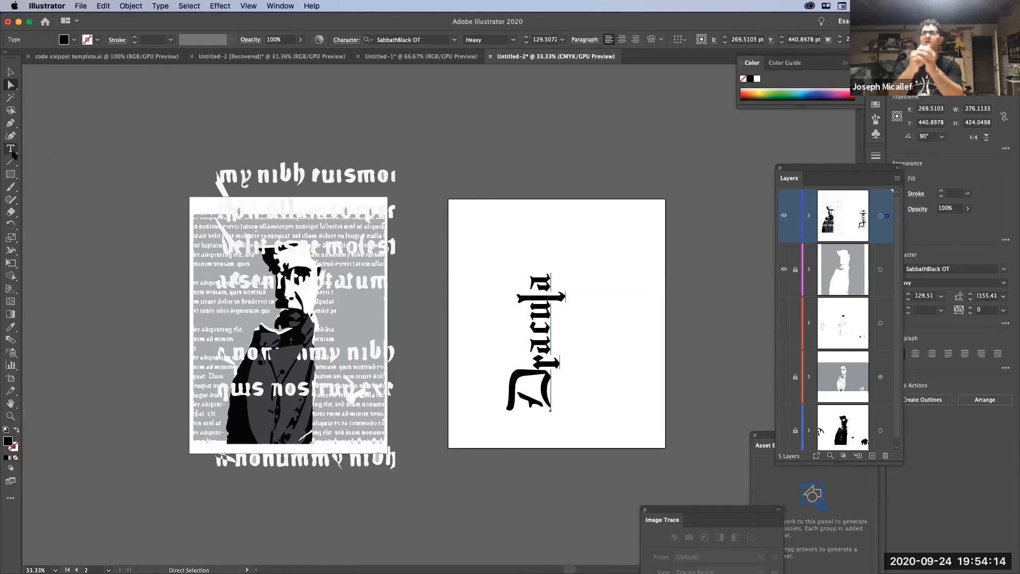
left_click(12, 152)
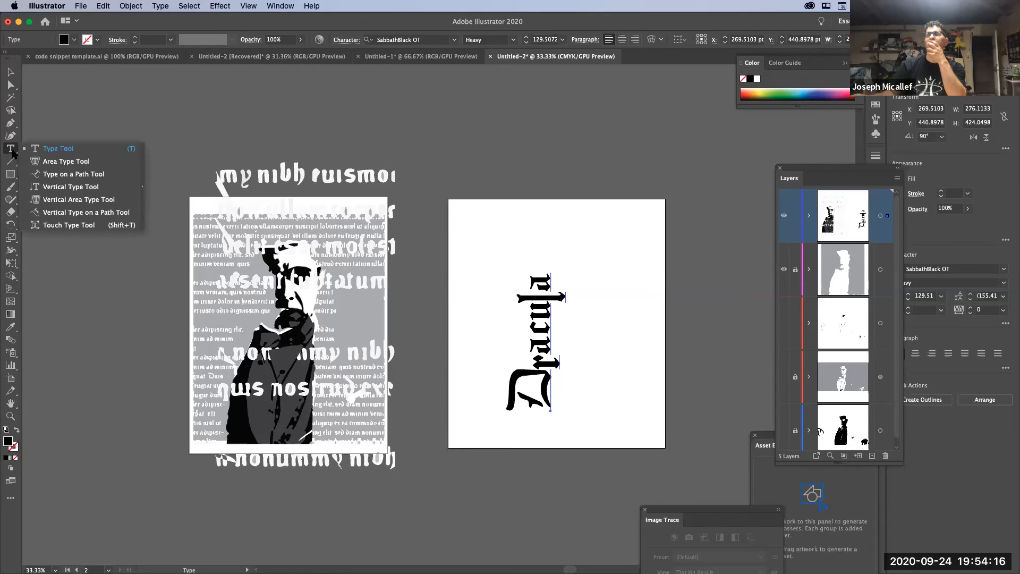
left_click(46, 226)
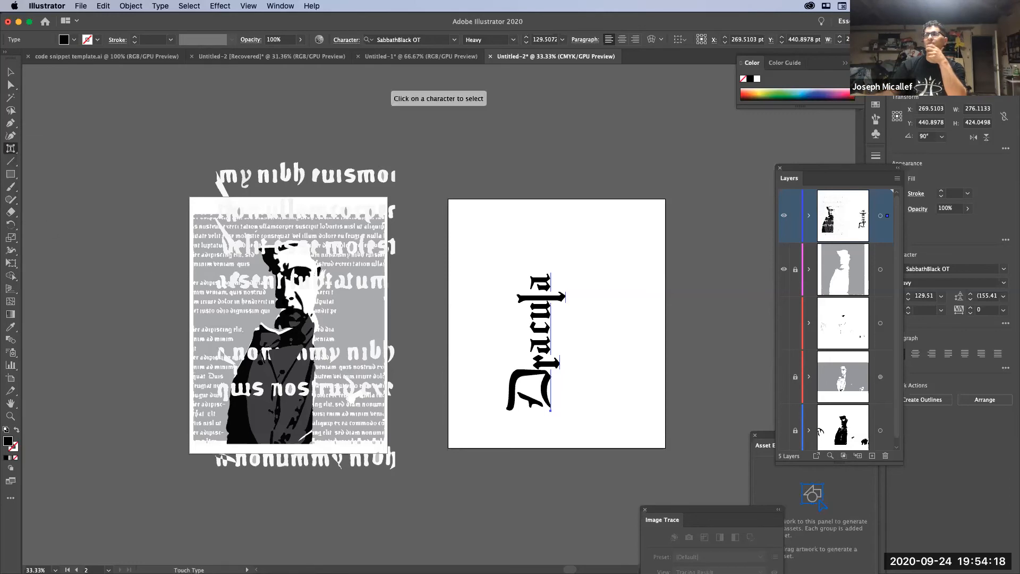
left_click(513, 302)
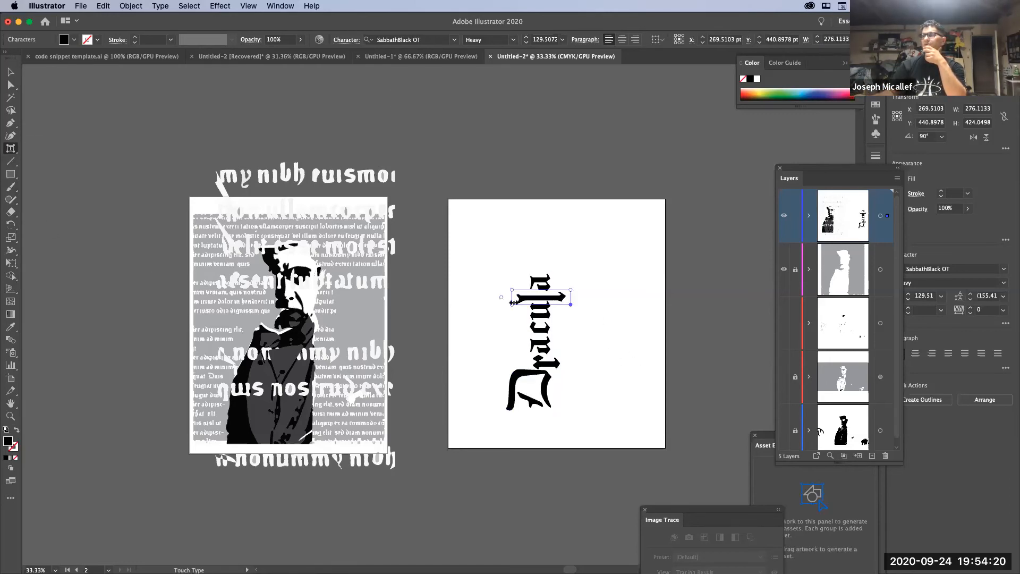
left_click_drag(512, 289, 449, 276)
mouse_move(578, 275)
left_mouse_down()
mouse_move(590, 271)
mouse_move(578, 281)
left_mouse_up()
left_click_drag(513, 293, 542, 289)
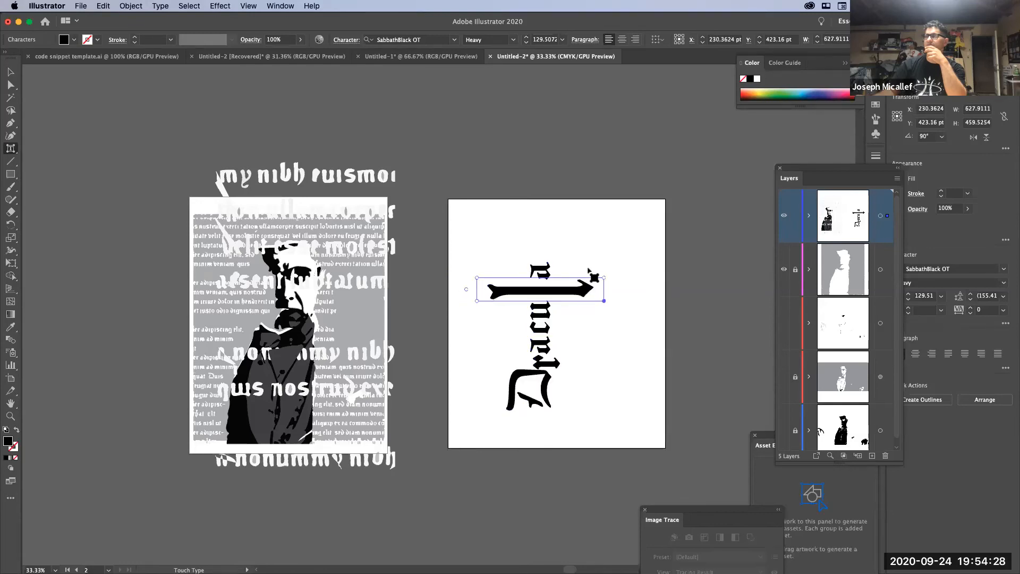
Step: Widen the final a along the word's direction and reduce the height of the initial D in "Dracula"
left_click(541, 271)
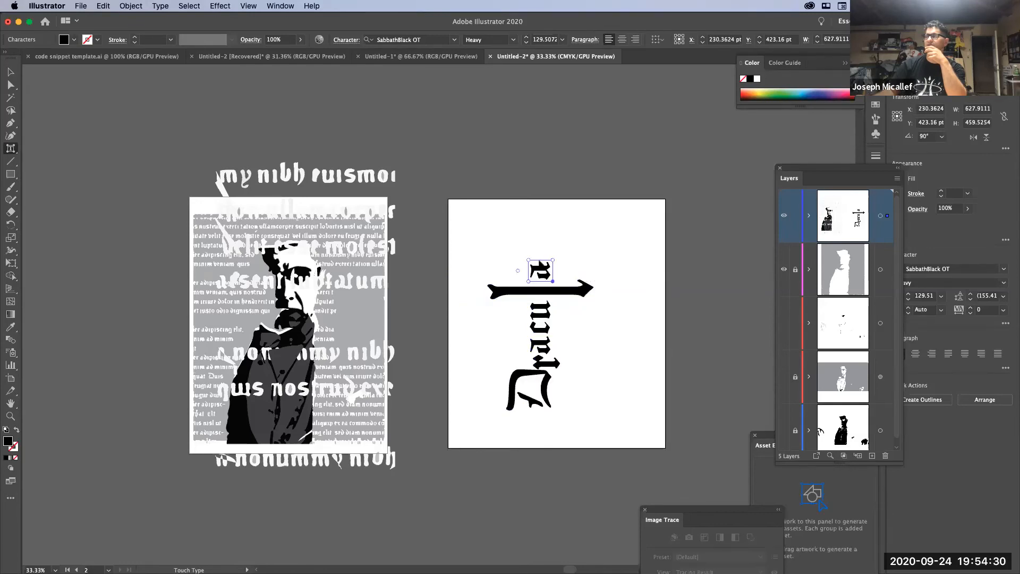
left_click_drag(531, 260, 556, 231)
left_click(511, 394)
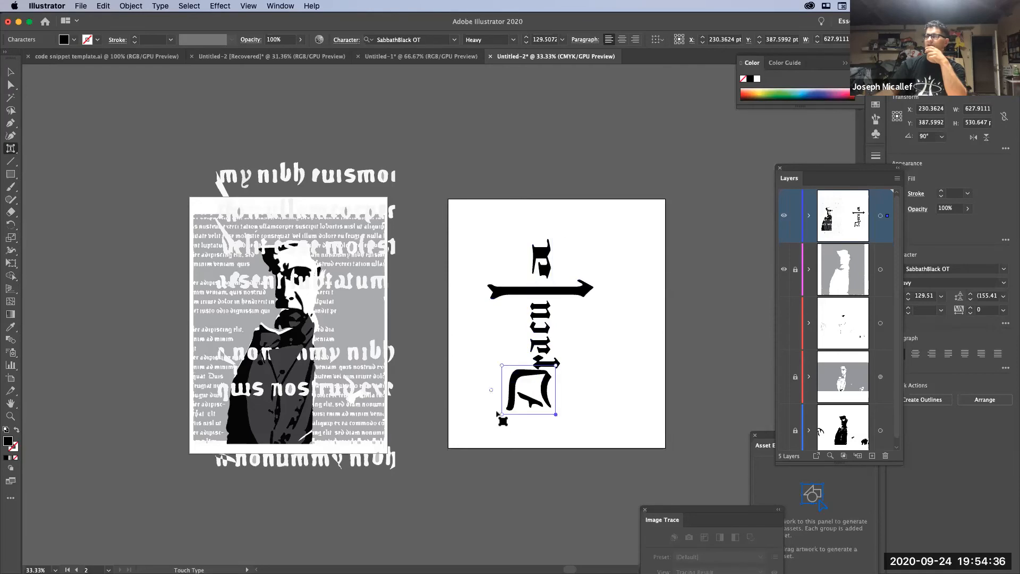
left_click_drag(502, 414, 544, 395)
left_click(622, 335)
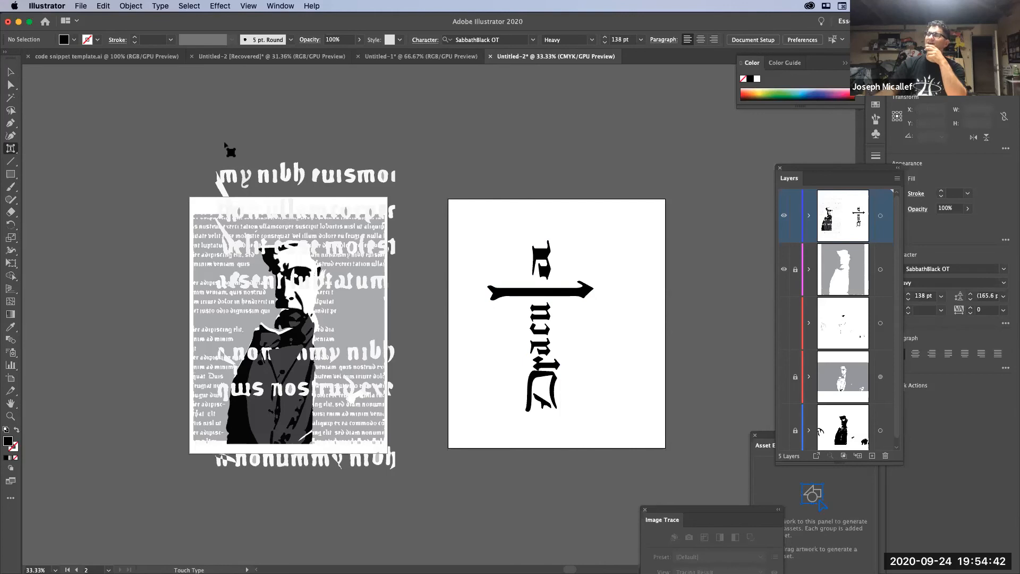
Step: Adjust the position of the initial D at the foot of the word and scale the letter slightly smaller
left_click_drag(540, 377, 538, 371)
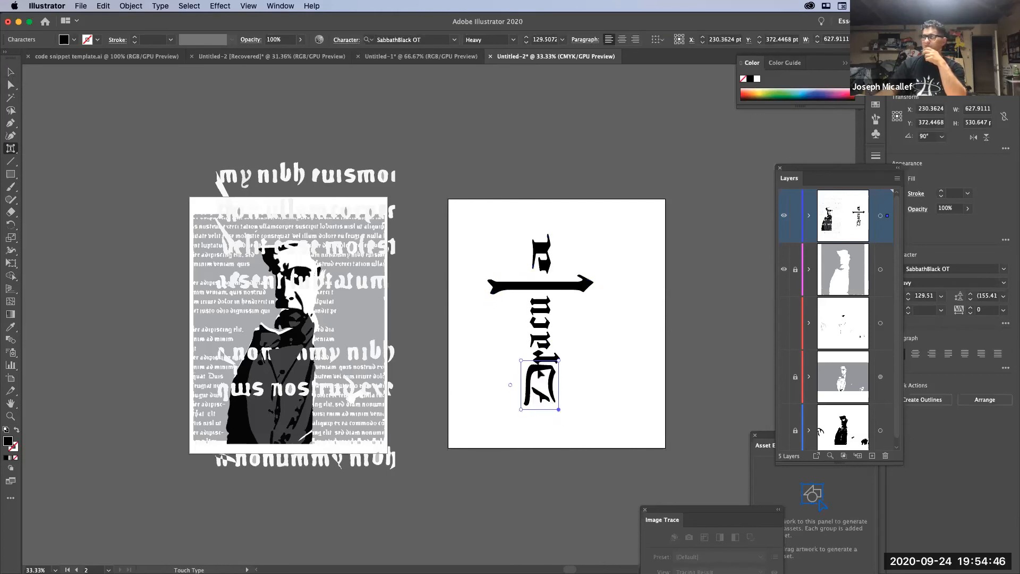
left_click(535, 360)
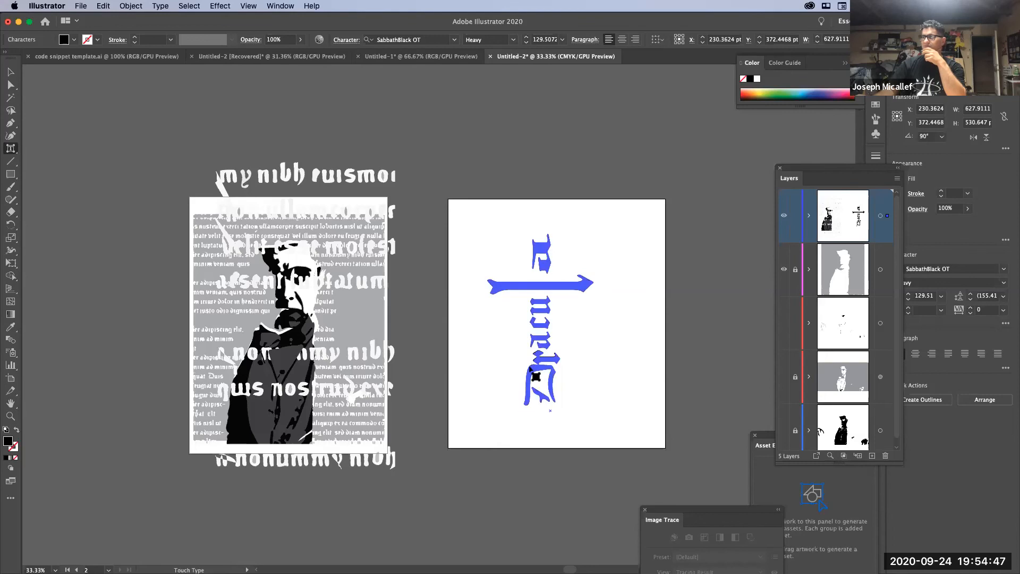
left_click(552, 403)
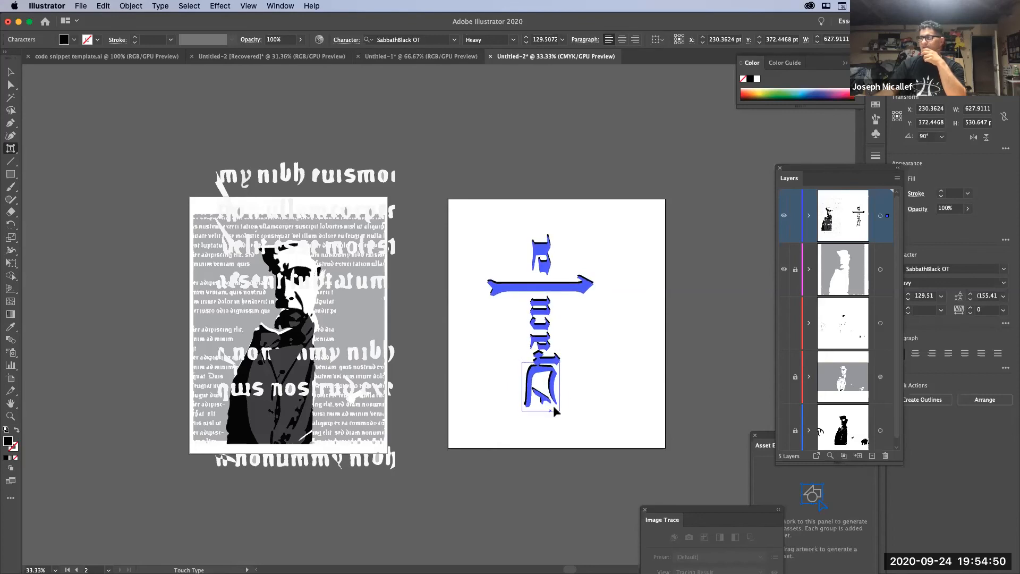
left_click_drag(522, 363, 528, 371)
Step: Shorten the crossbar-shaped l slightly and thicken it along the word's direction
left_click(568, 299)
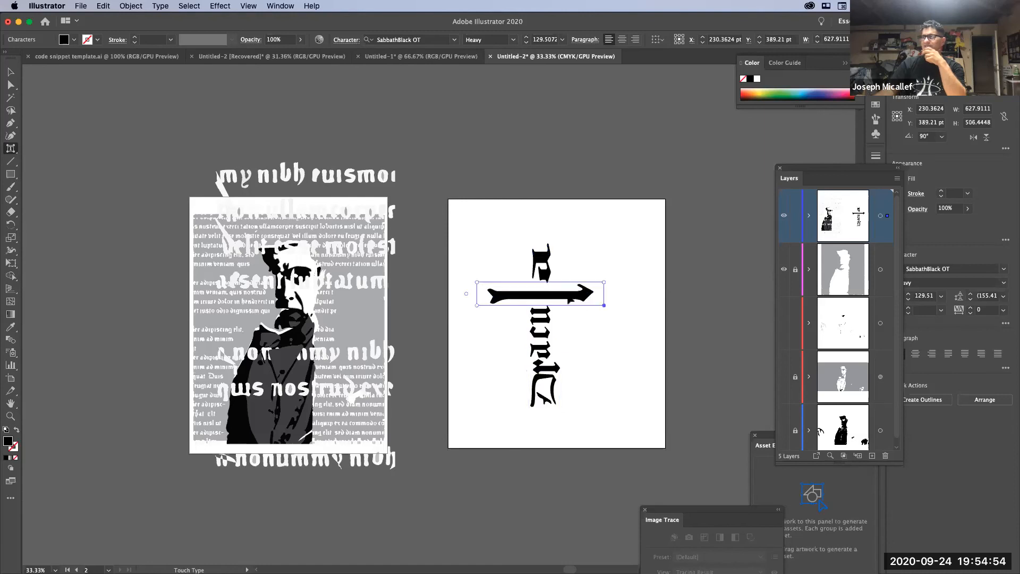
left_click_drag(480, 287, 481, 287)
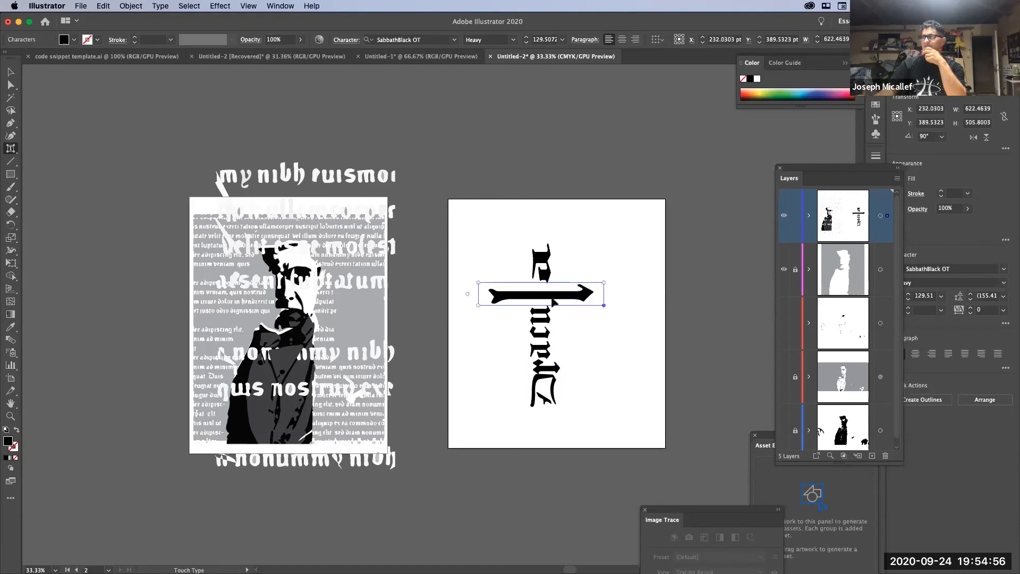
left_click_drag(604, 283, 604, 265)
left_click(607, 357)
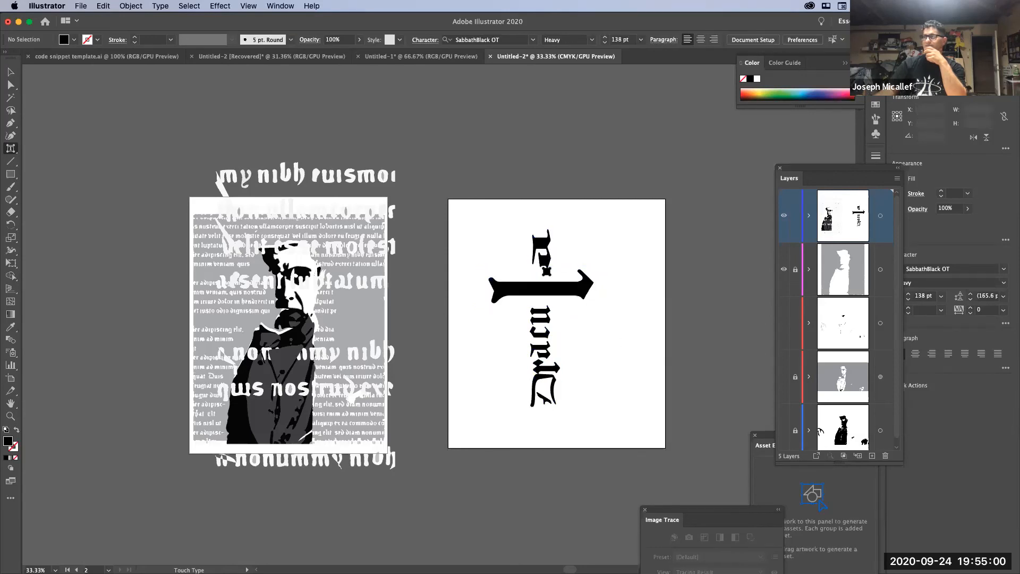
Step: Tighten the a and u against the crossbar l and enlarge the initial D slightly so the word forms a cross
left_click(547, 273)
left_click_drag(545, 275, 547, 277)
left_click(551, 314)
left_click(543, 315)
left_click_drag(546, 318, 527, 299)
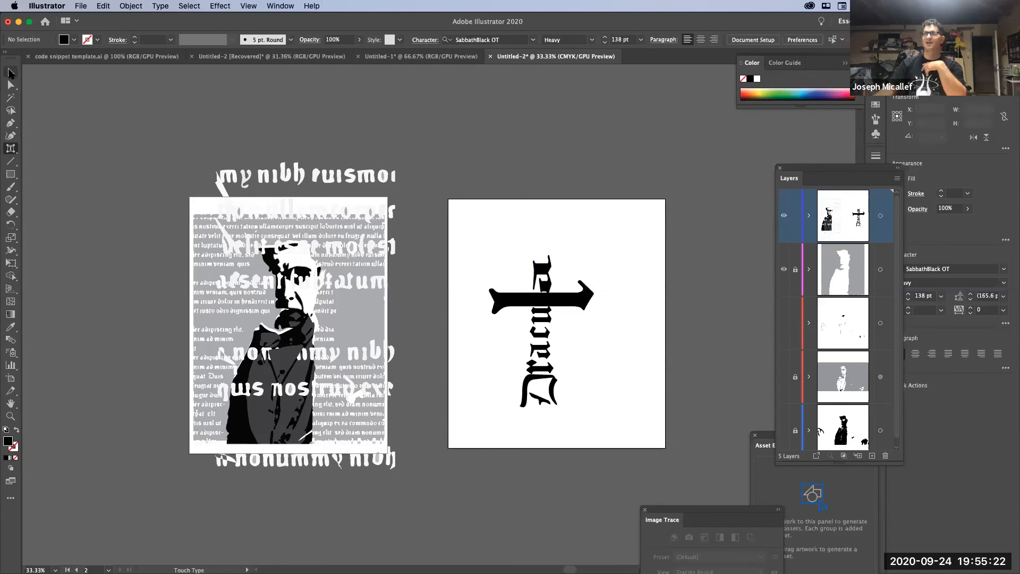
Step: Move the cross-shaped "Dracula" title onto the poster's right side and scale it proportionally to about 203 pt, extending above the page
left_click(11, 73)
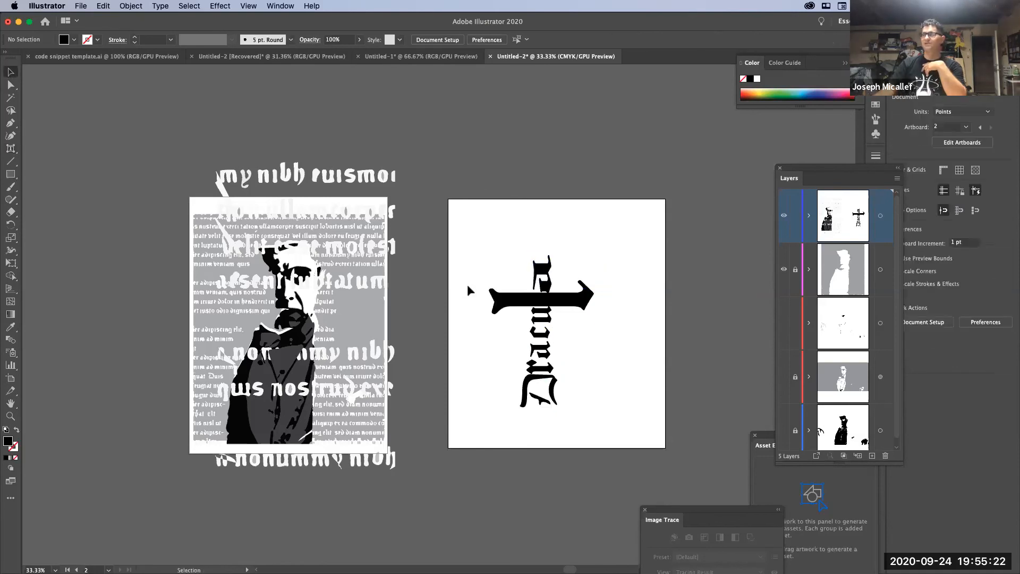
left_click_drag(547, 297, 362, 306)
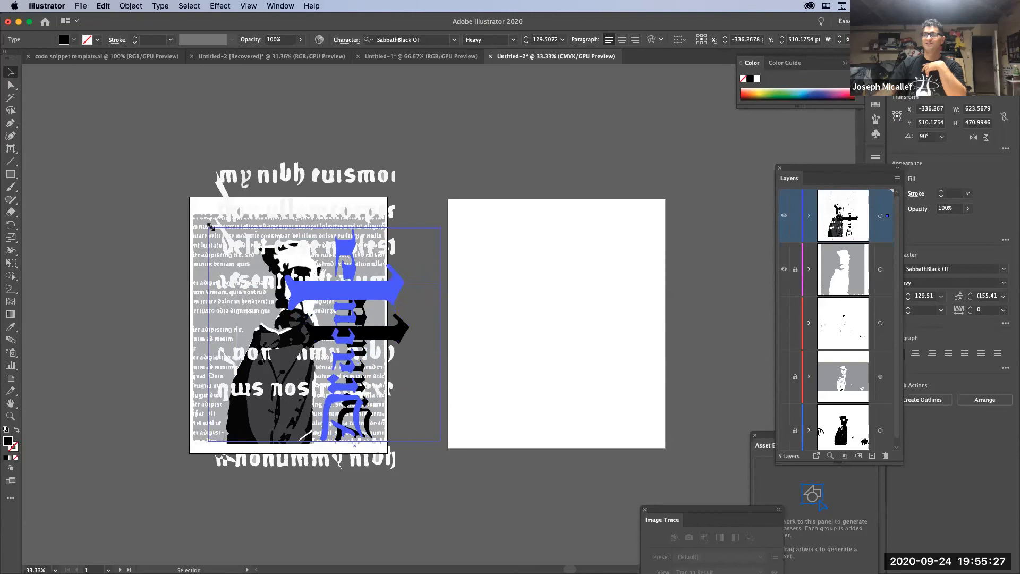
left_click_drag(249, 206, 257, 228)
left_click(426, 148)
left_click_drag(373, 269, 379, 282)
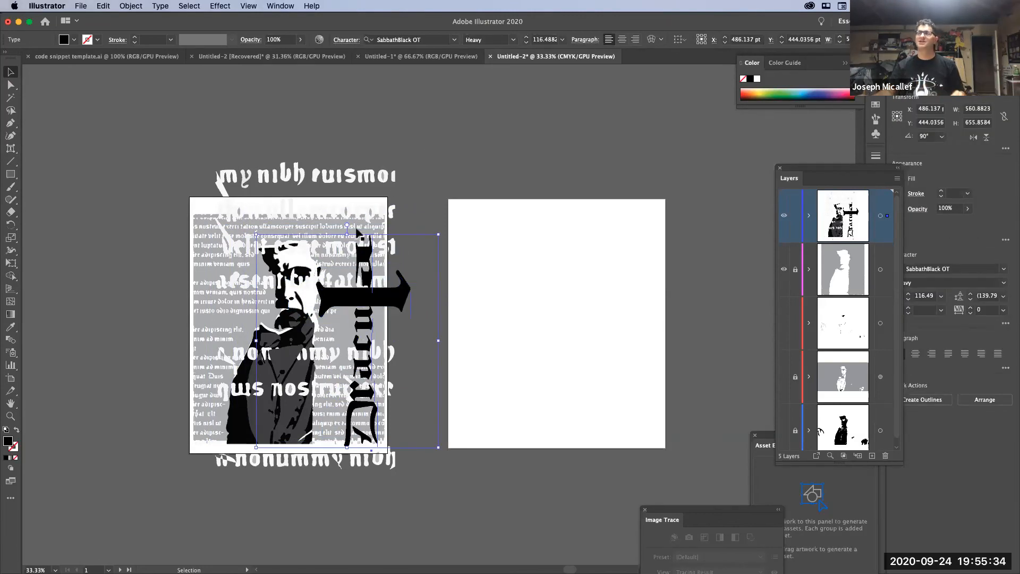
left_click_drag(302, 211, 333, 217)
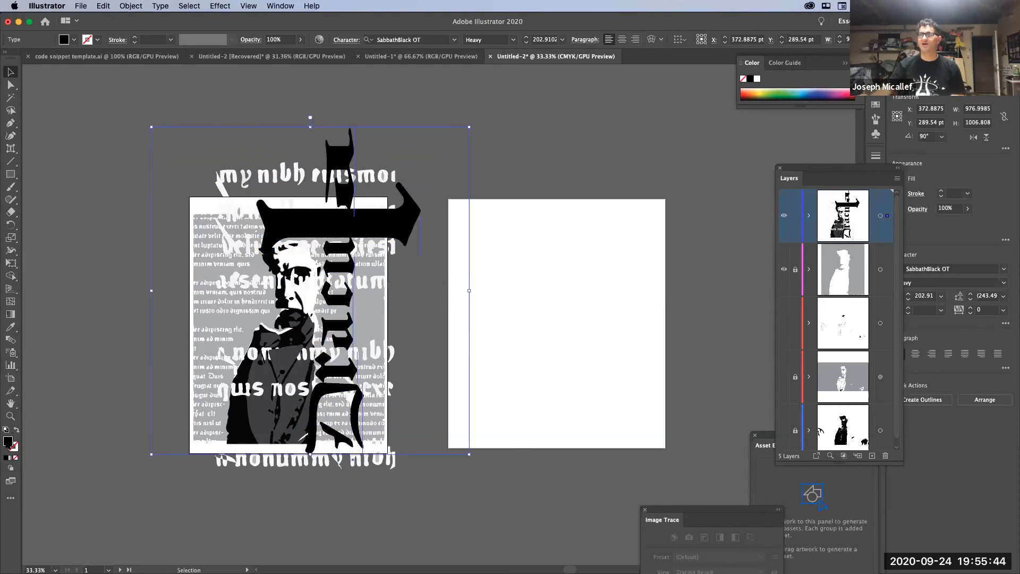
Step: Fill all the "Dracula" title text with gray #999999
key("t")
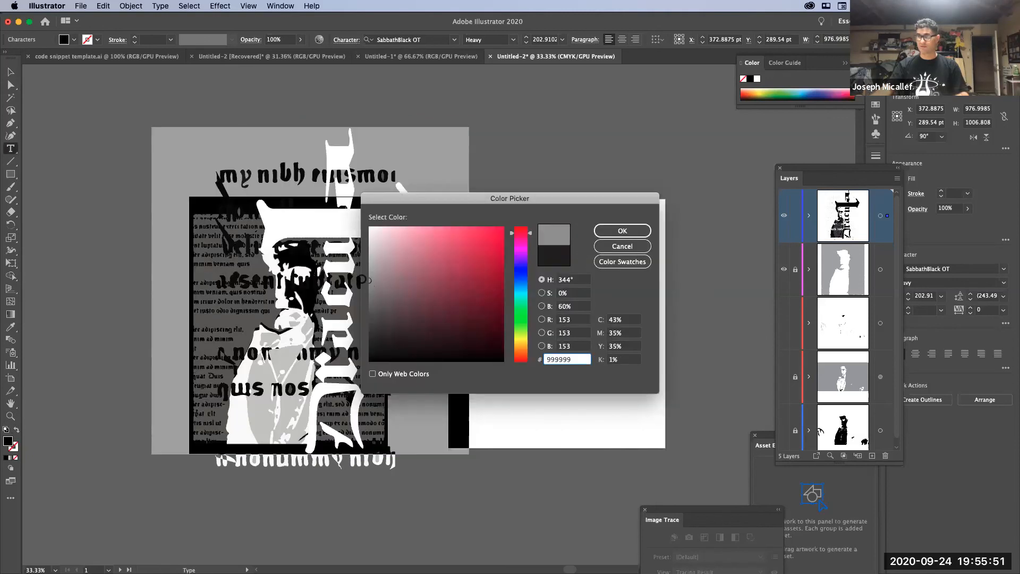
left_click(12, 71)
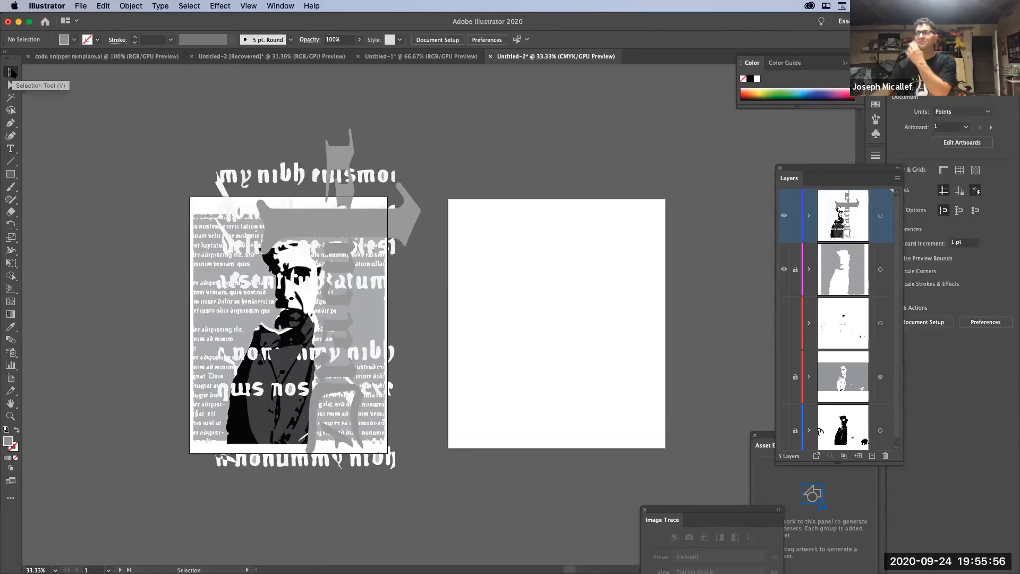